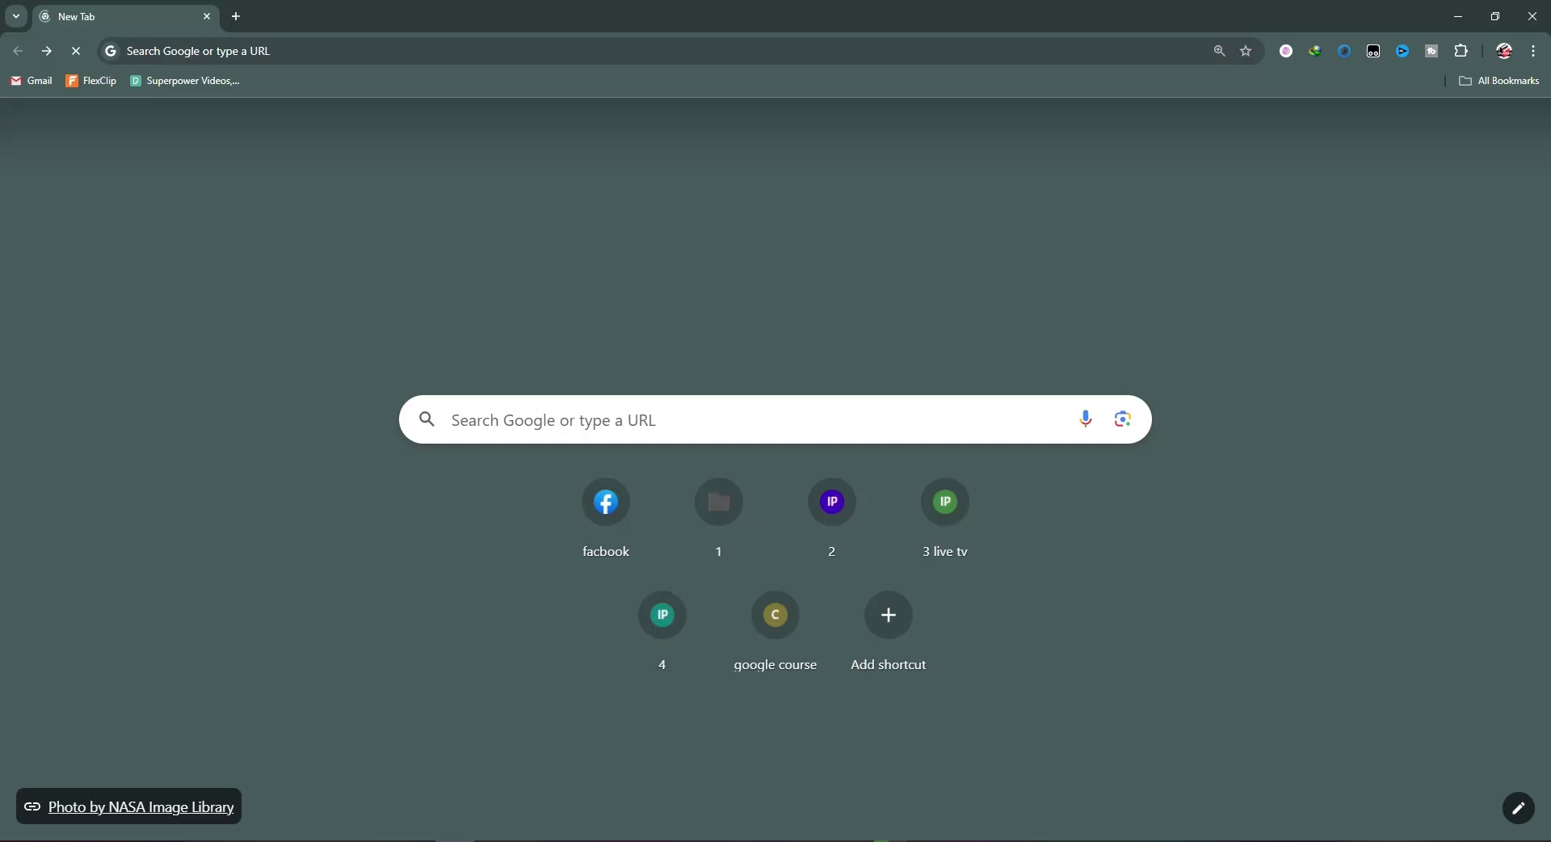
# Search for gmail from the Chrome address bar and open the Gmail inbox
pyautogui.hotkey('ctrl', 'l')
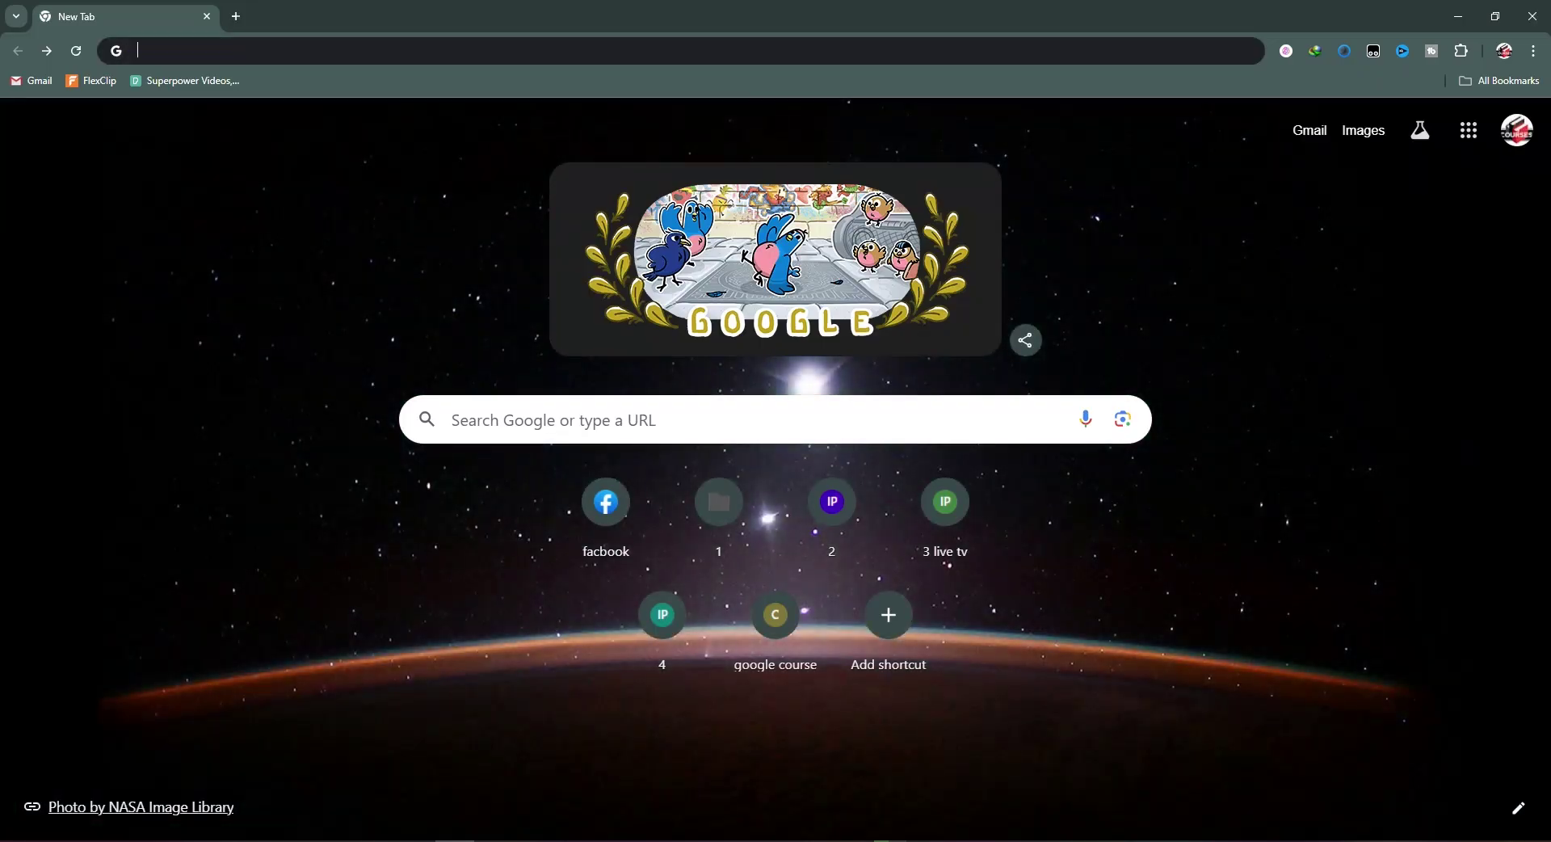
pyautogui.press('Down')
pyautogui.press('Return')
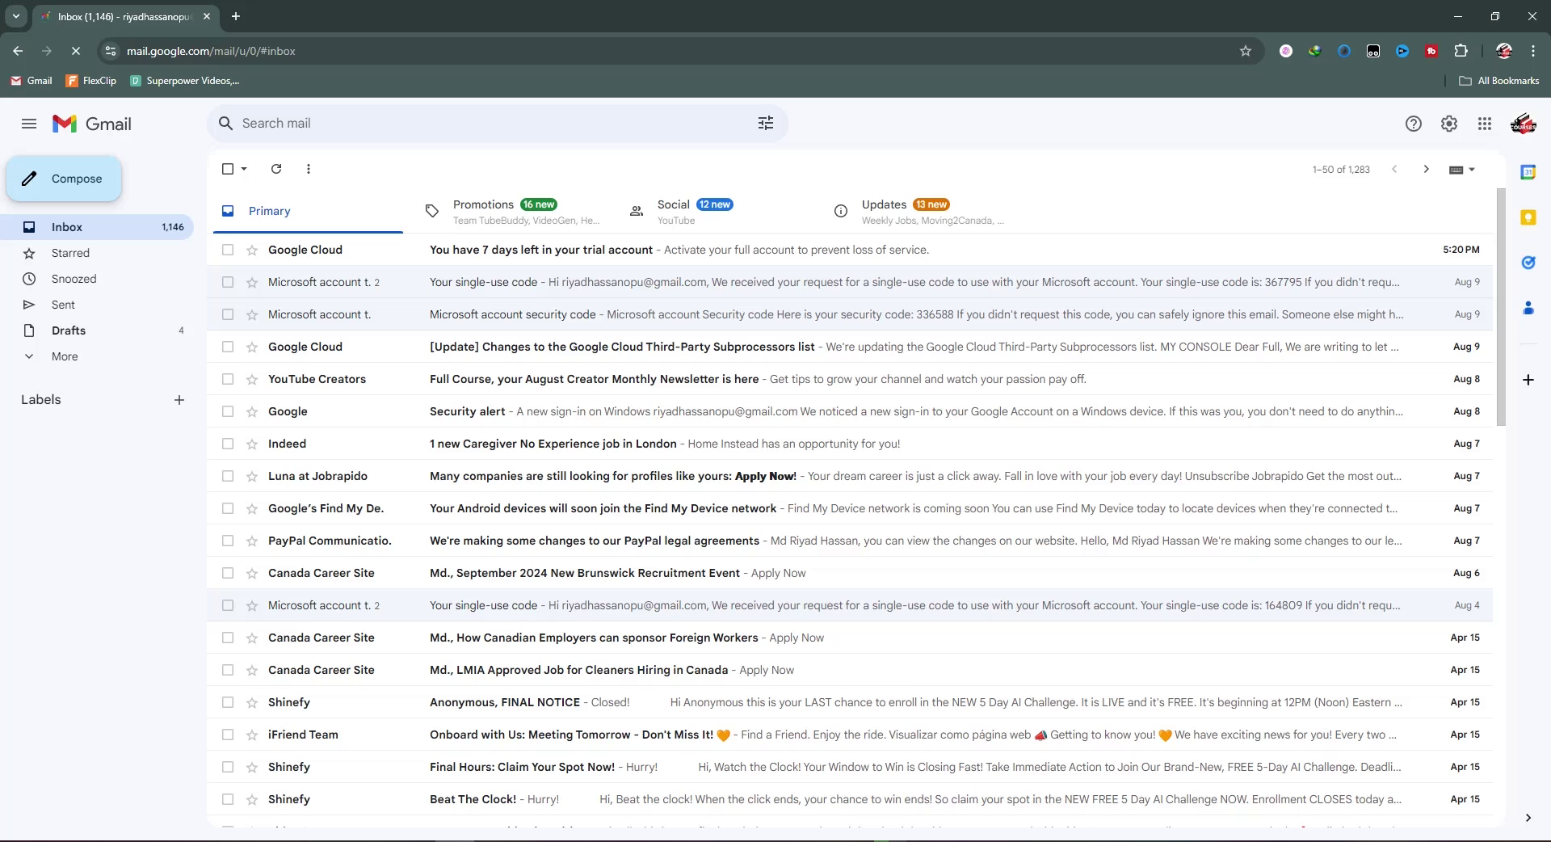
# Address a new message to the suggested contact, subject 'Bringing Sunshine and Support to Your Loved Ones in Germany'
pyautogui.click(77, 179)
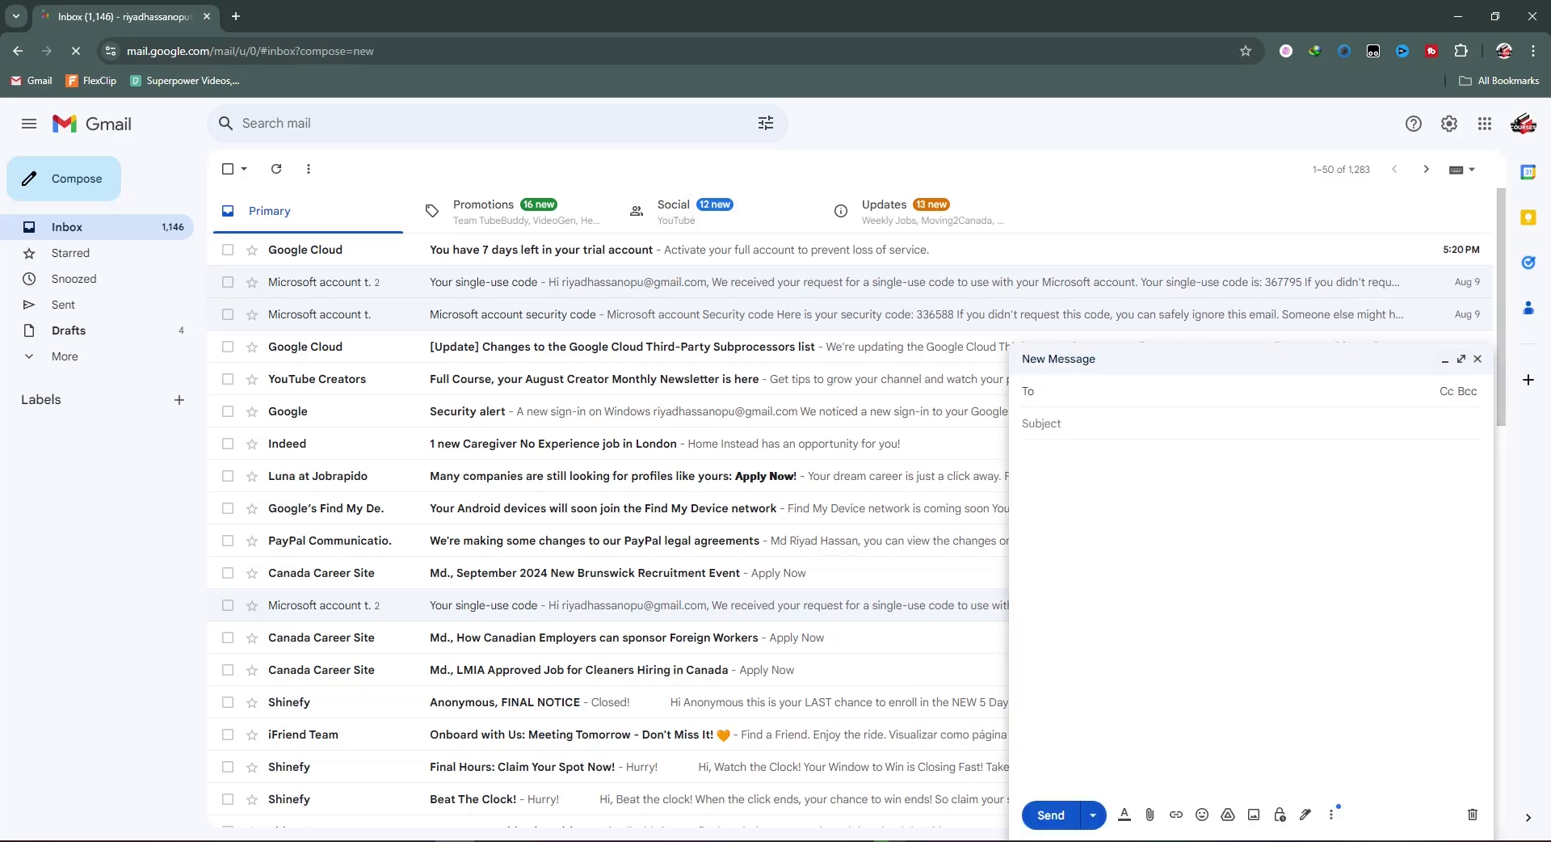
pyautogui.press('Tab')
pyautogui.hotkey('shift', 'Tab')
pyautogui.write('j')
pyautogui.press('Return')
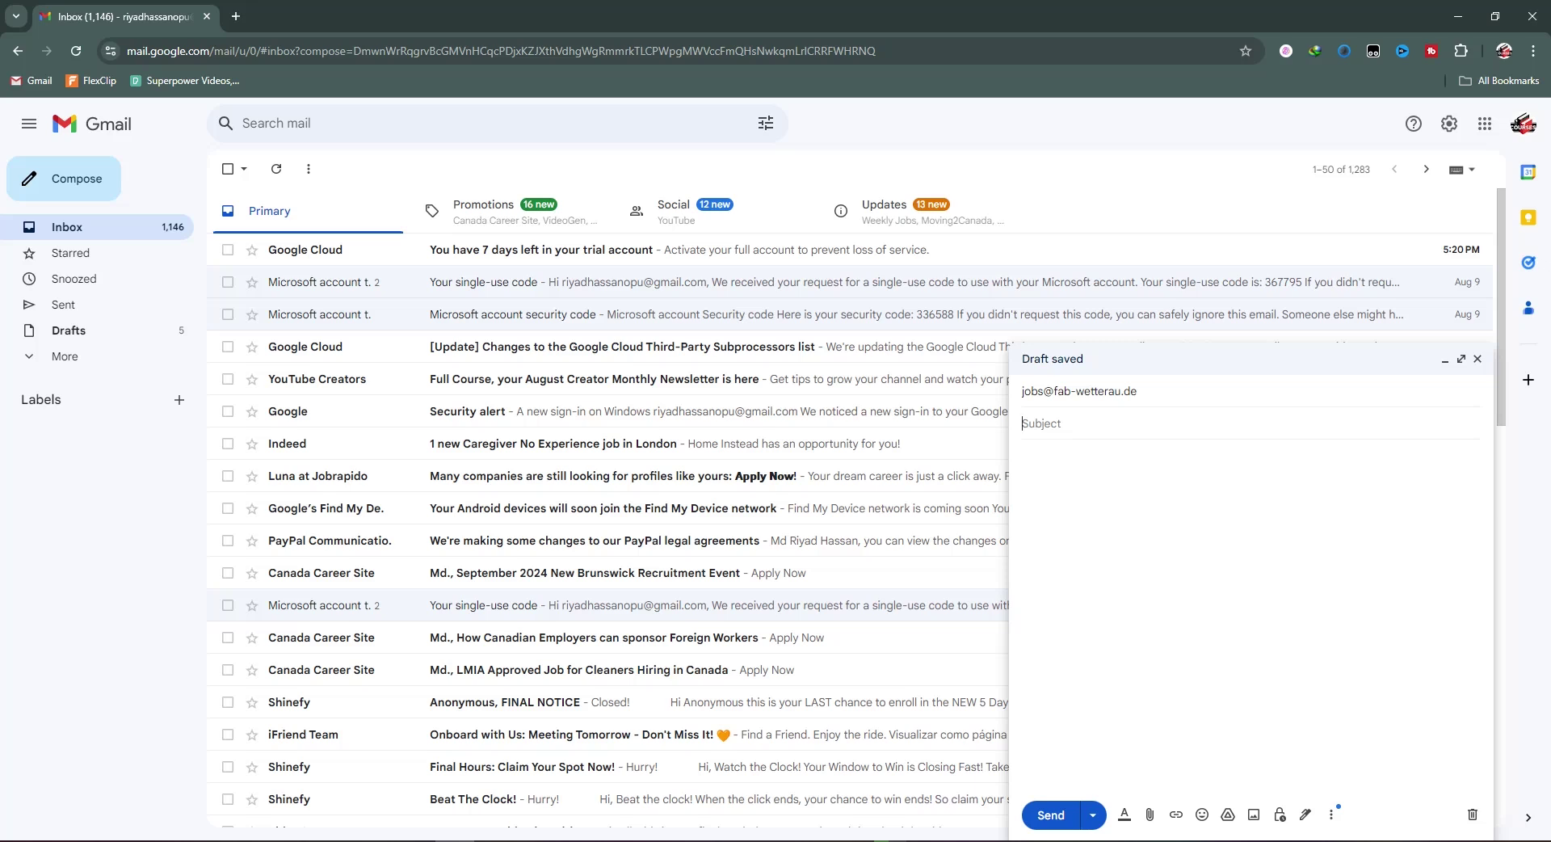
pyautogui.write('Bringing Sunshine and Support to Your Loved Ones in Germany')
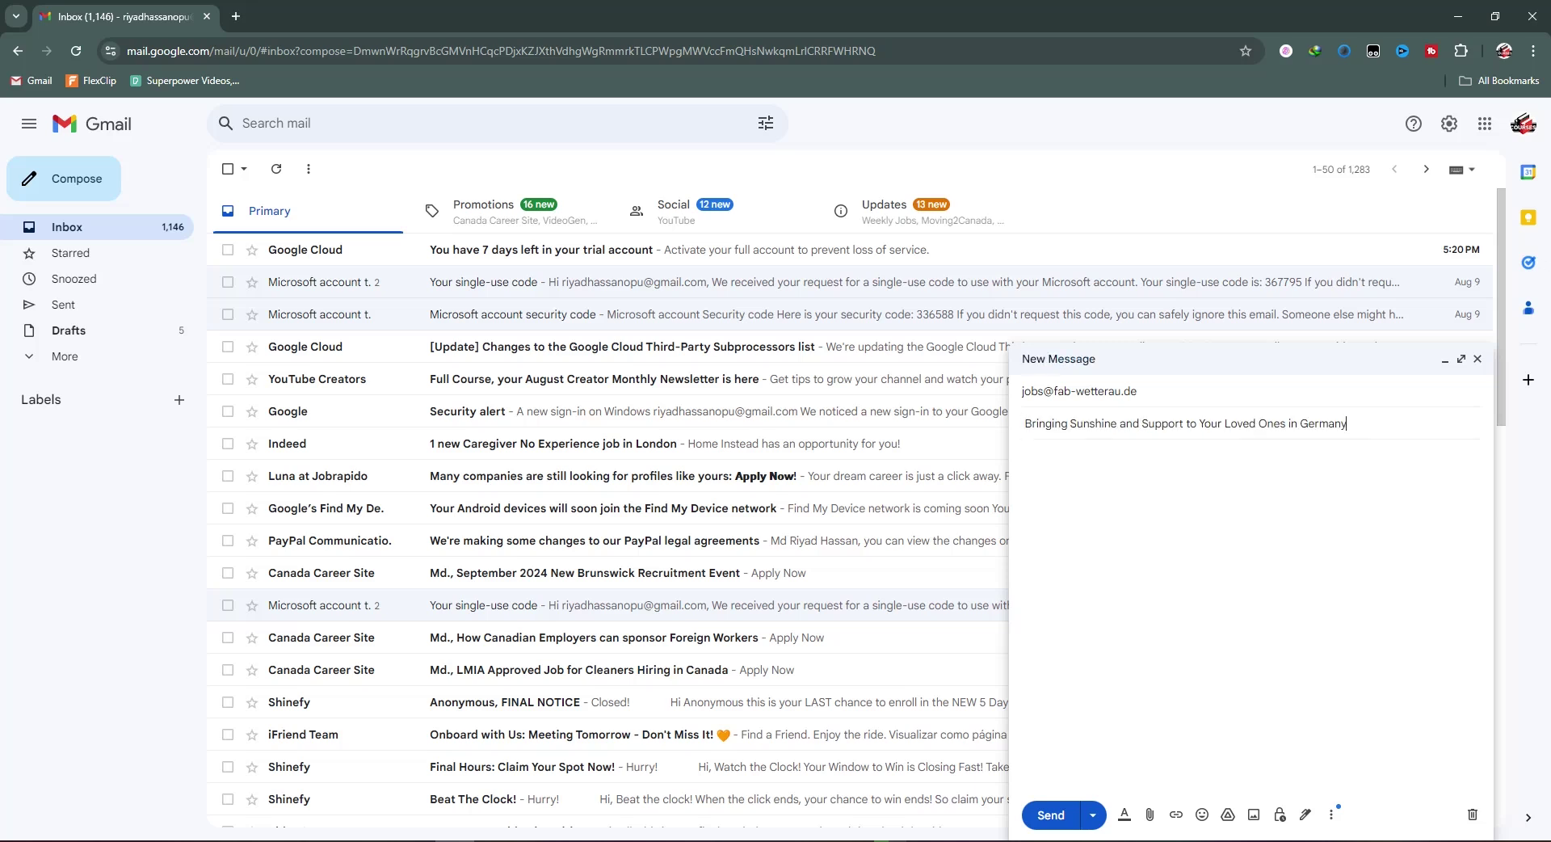
pyautogui.press('Tab')
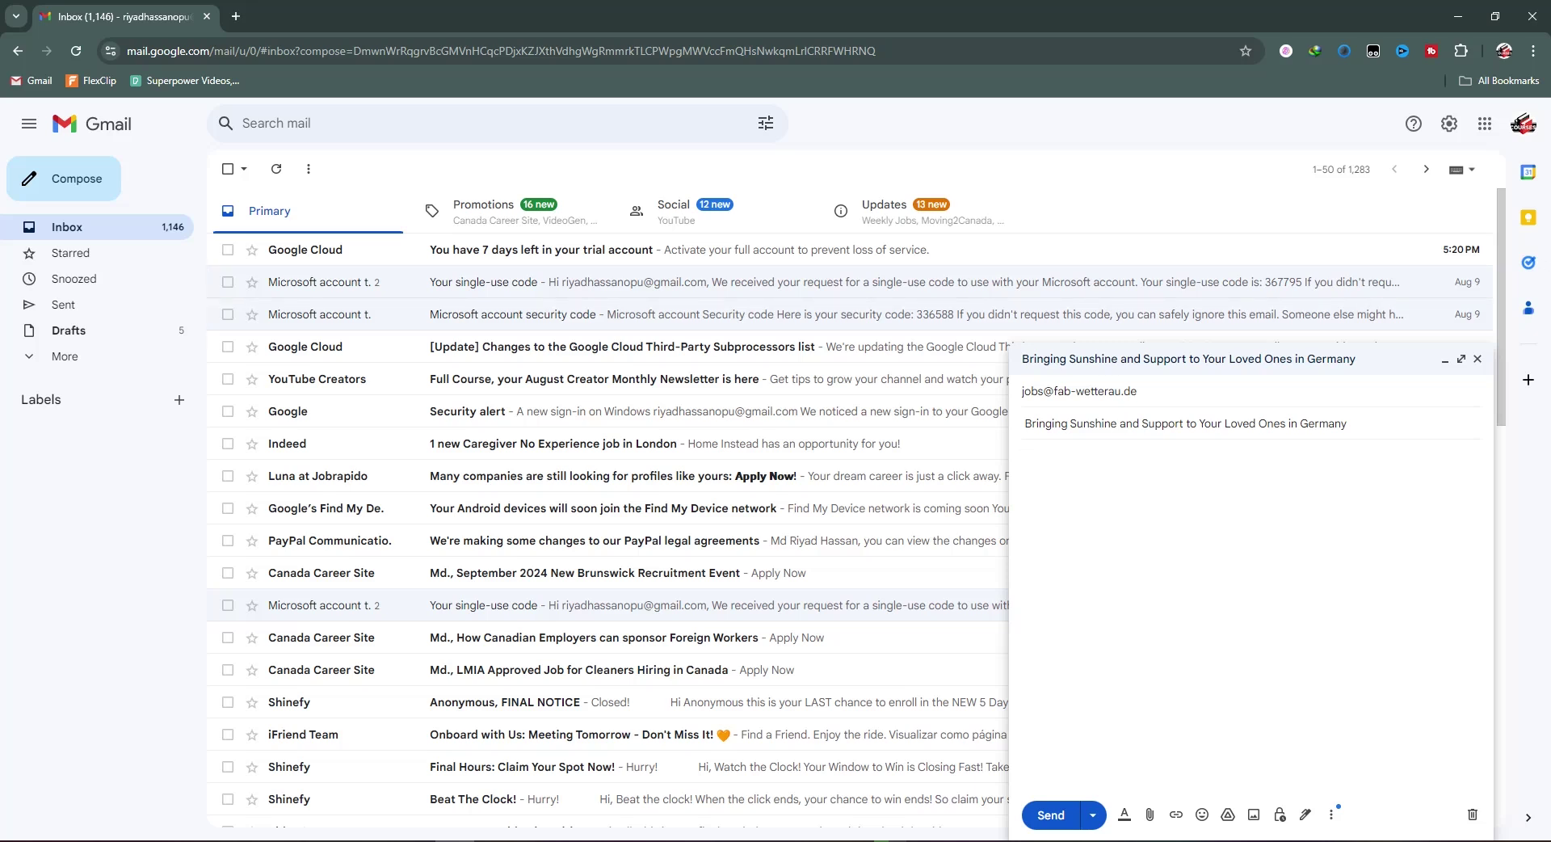
# Paste the prepared caregiver cover letter into the body and show the formatting toolbar
pyautogui.hotkey('ctrl', 'v')
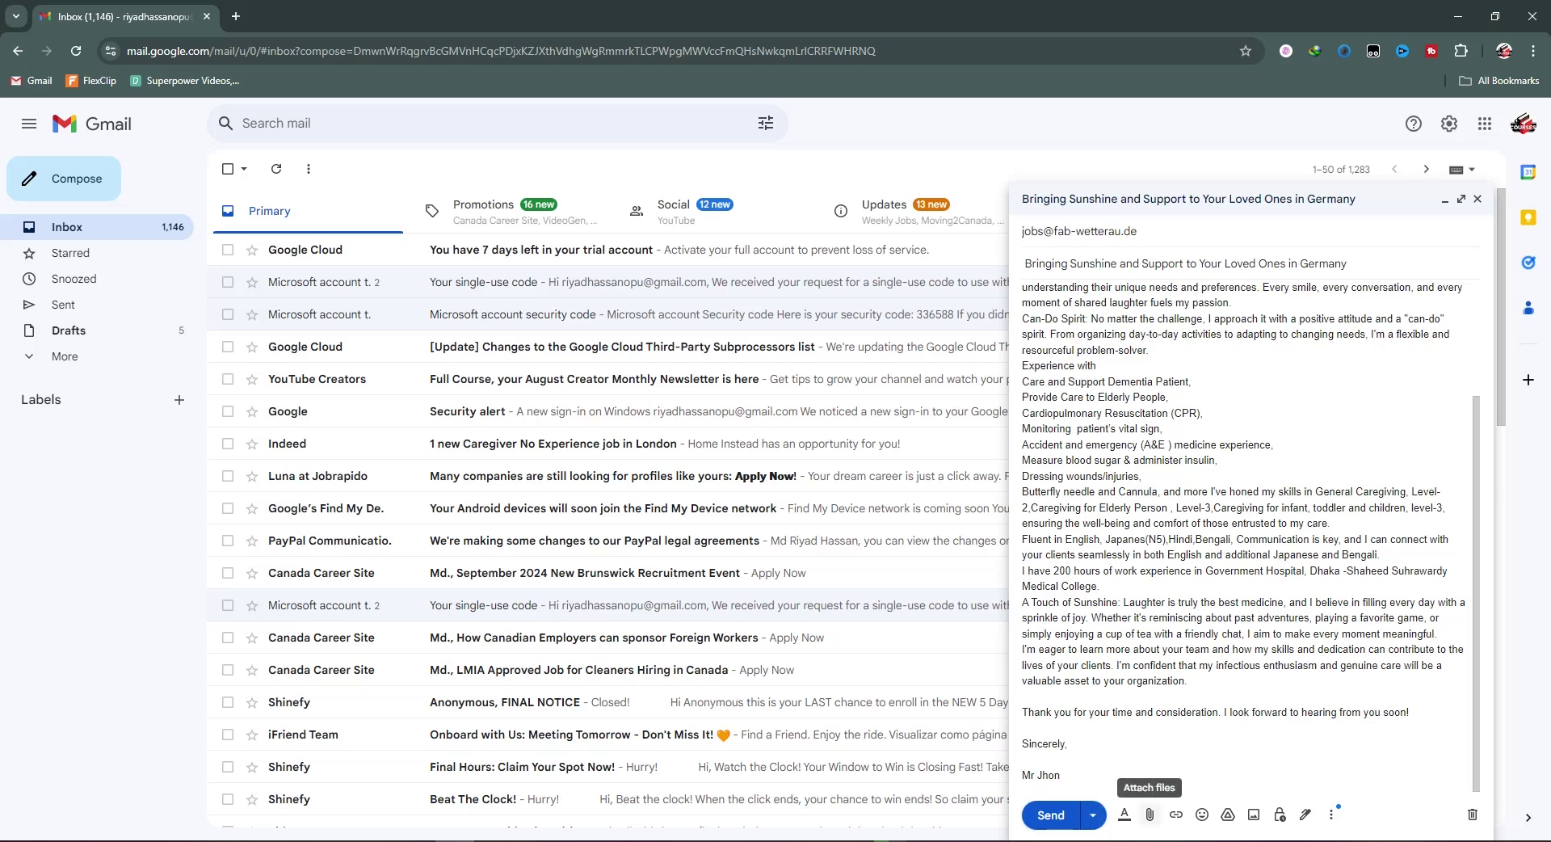
pyautogui.click(1124, 815)
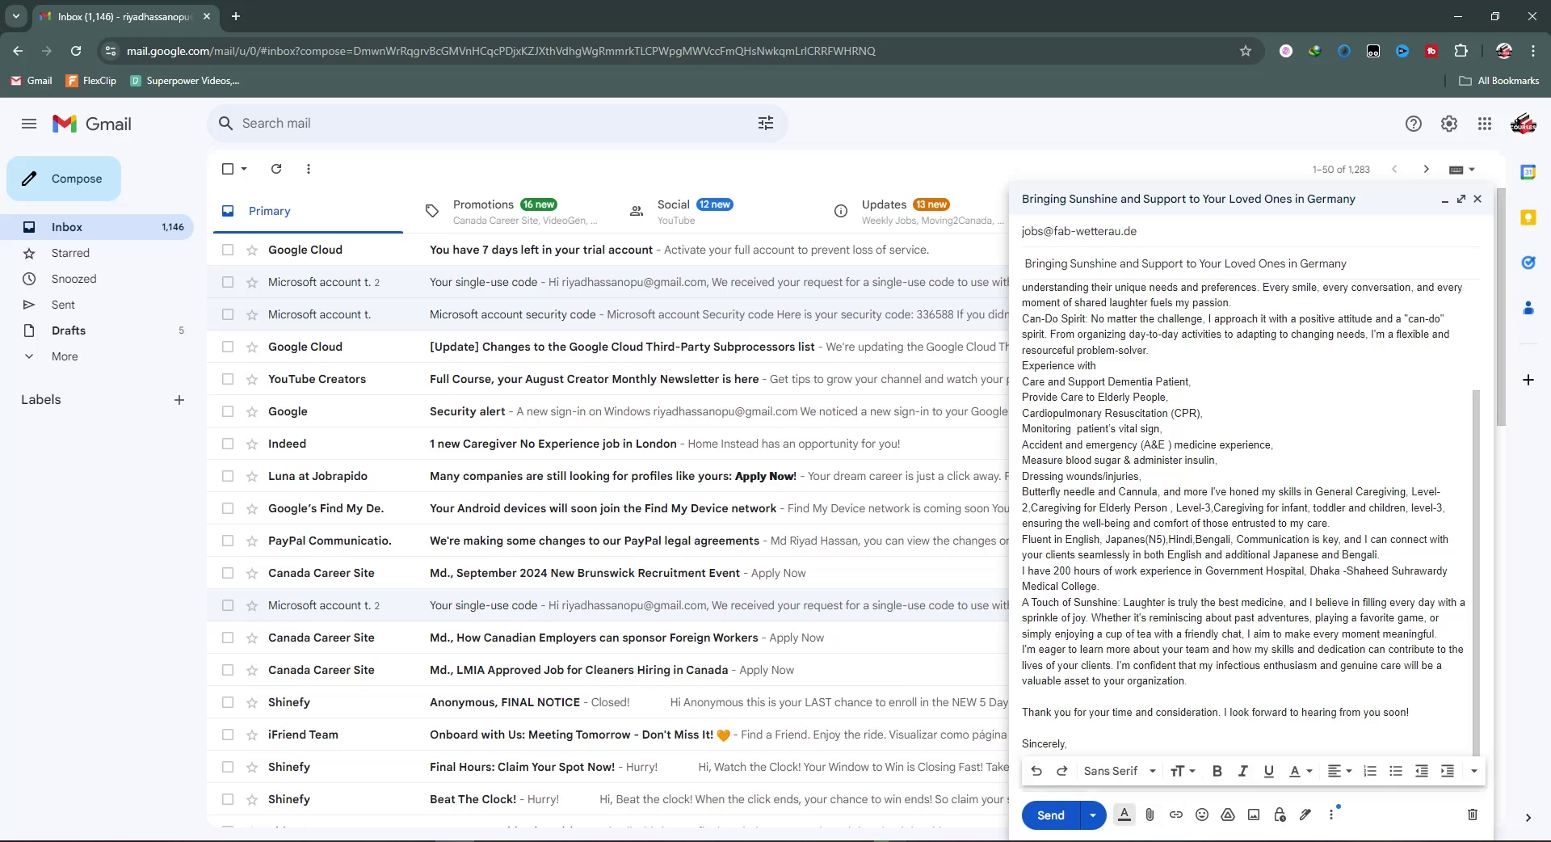
# Make the selected closing part of the letter bold
pyautogui.moveTo(1070, 744)
pyautogui.mouseDown()
pyautogui.moveTo(1001, 464)
pyautogui.moveTo(1022, 293)
pyautogui.mouseUp()
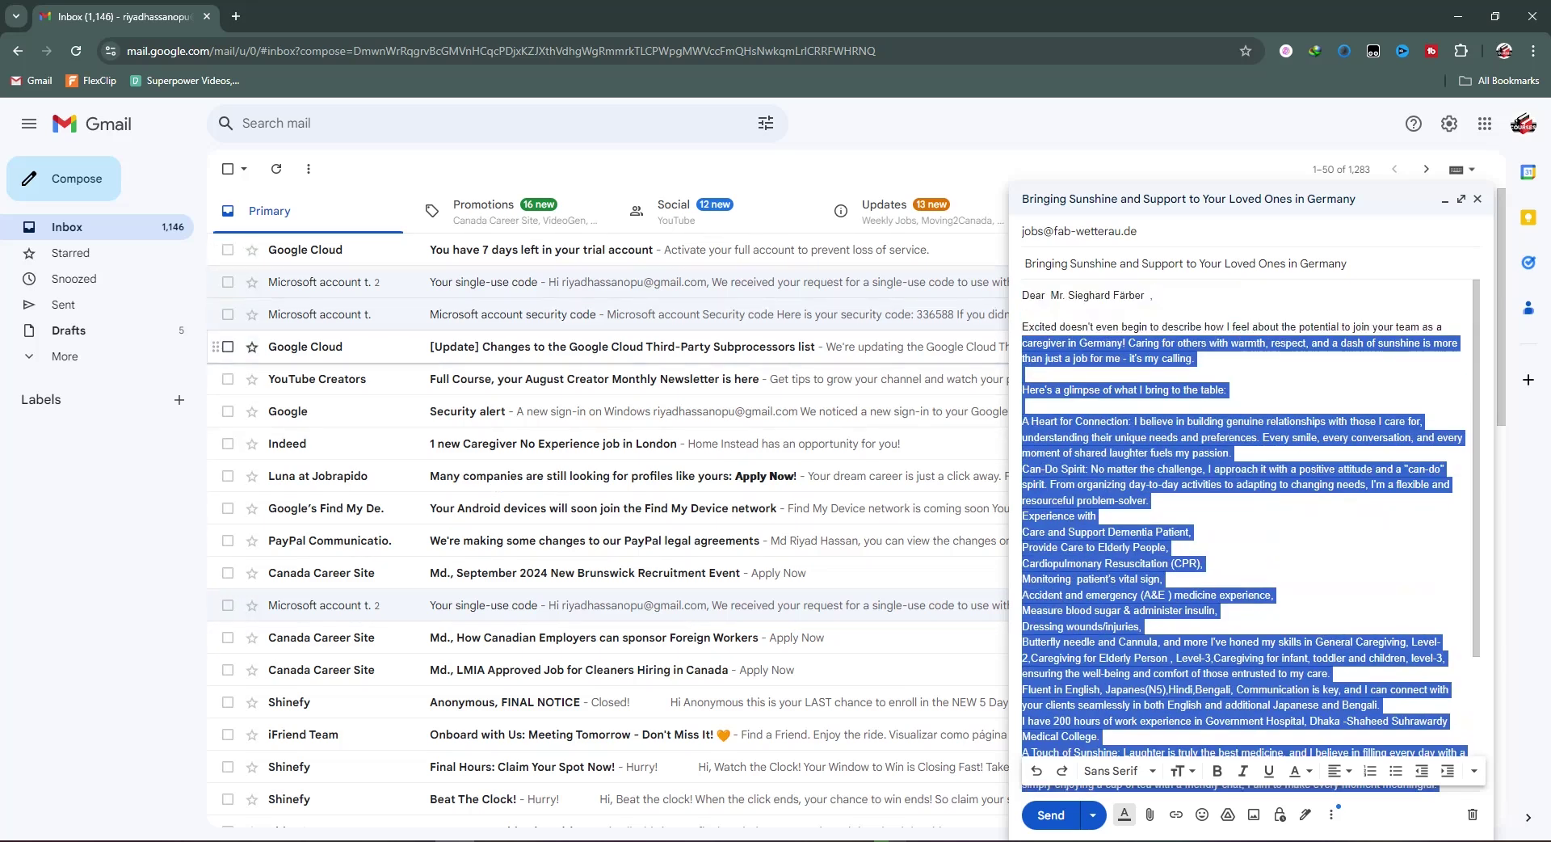
pyautogui.click(1217, 770)
pyautogui.press('Right')
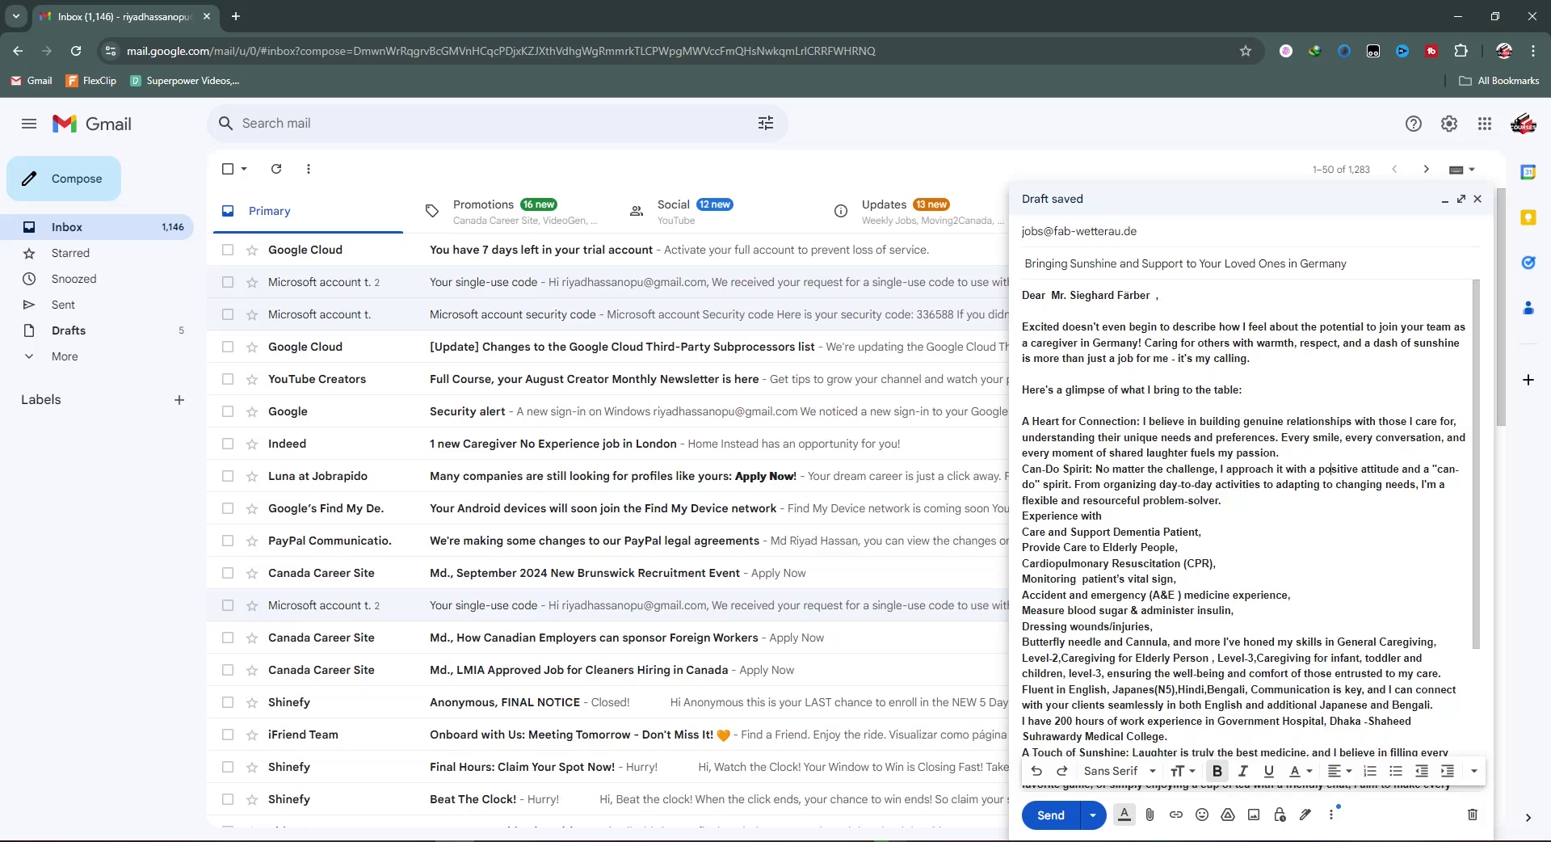
# Italicise the whole letter body and place the cursor after 'enthusiasm'
pyautogui.hotkey('ctrl', 'a')
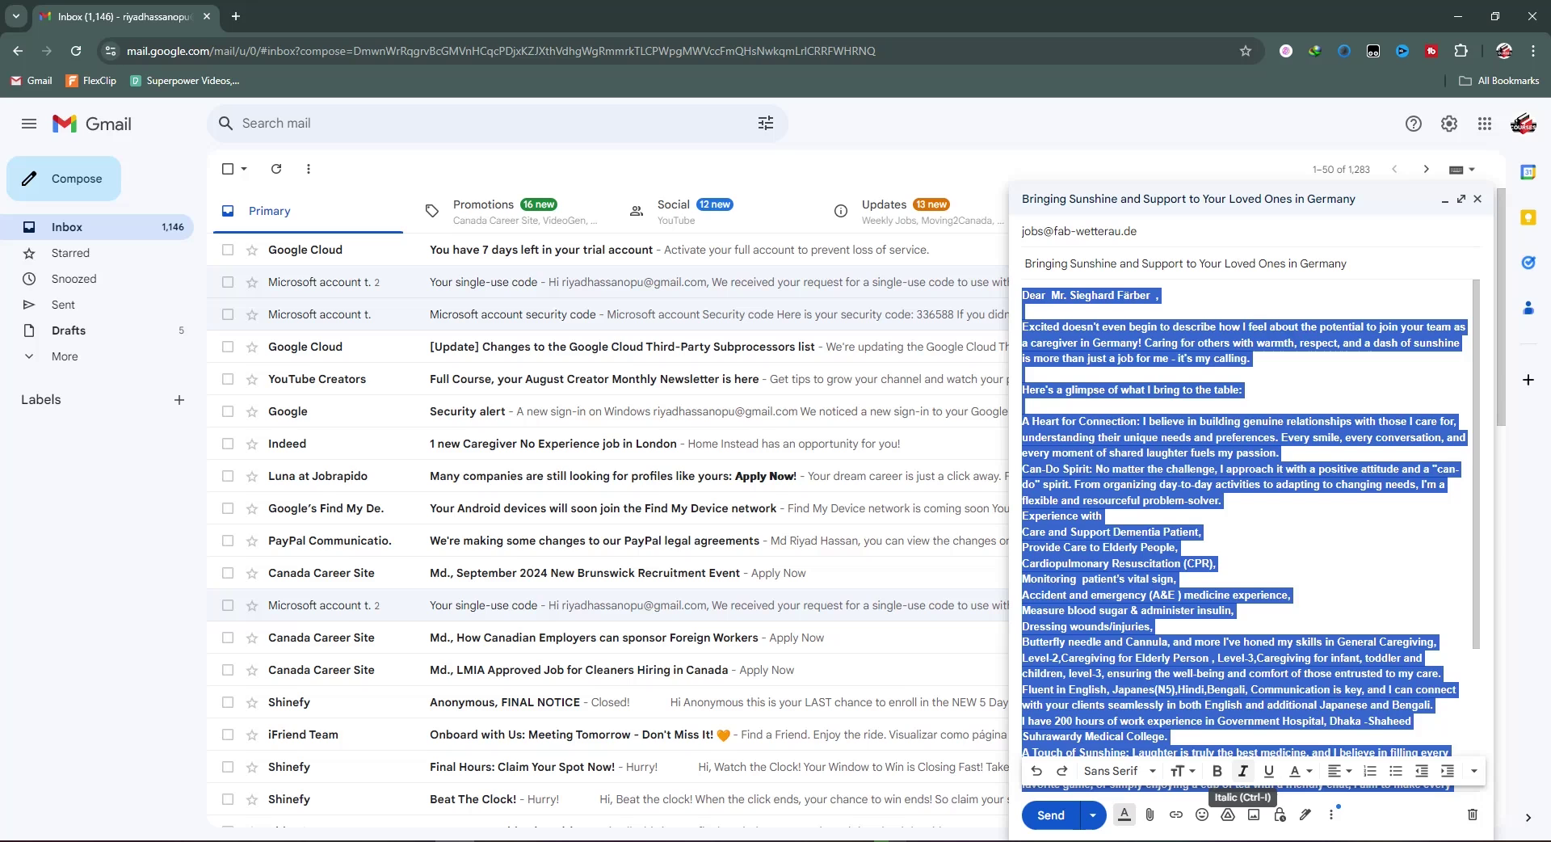
pyautogui.click(1242, 772)
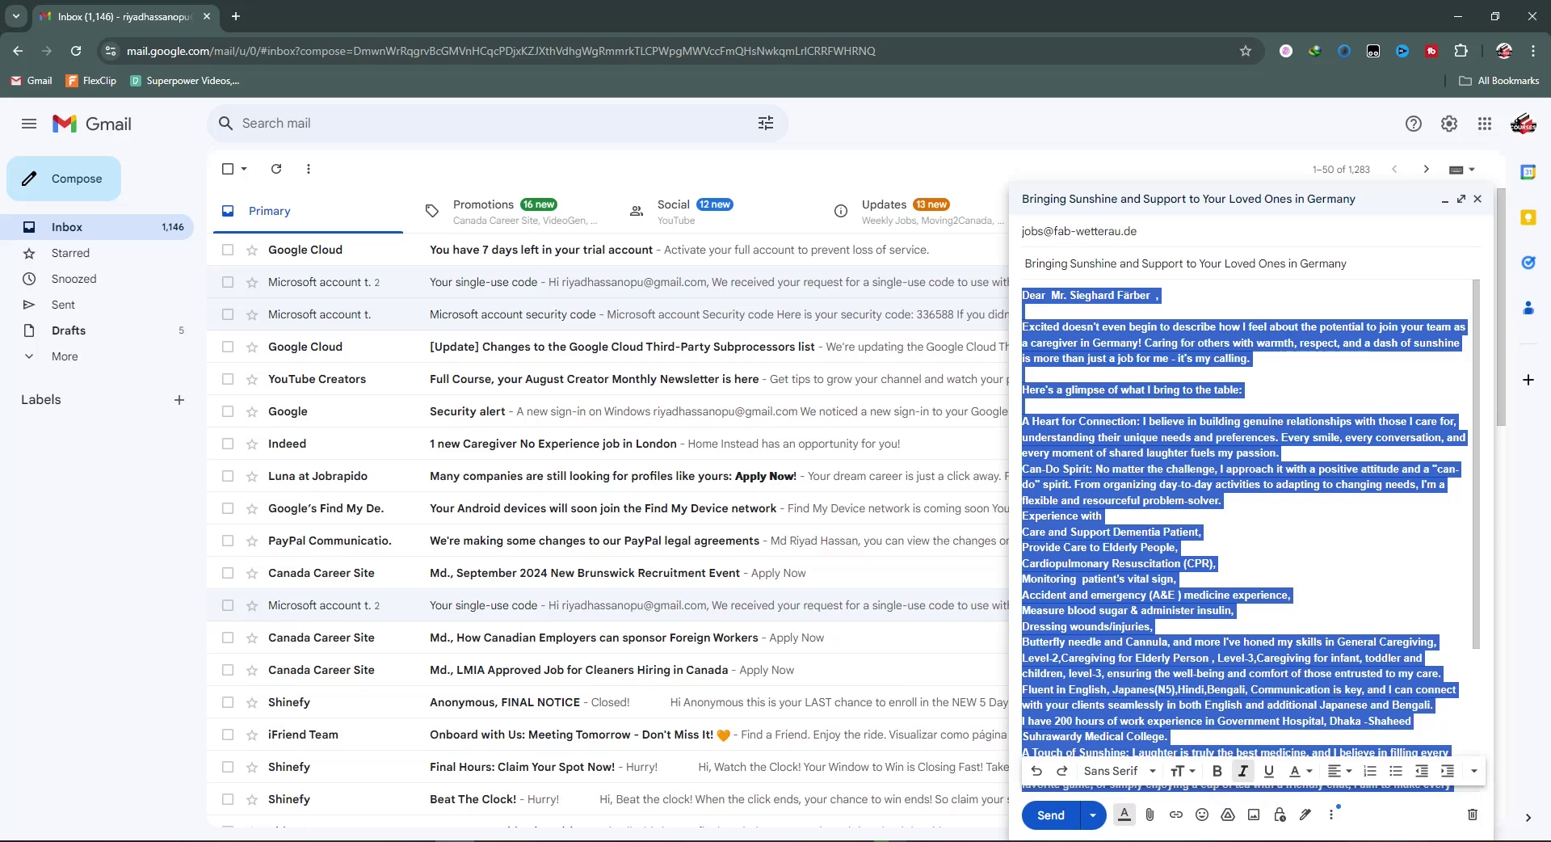
pyautogui.click(1216, 563)
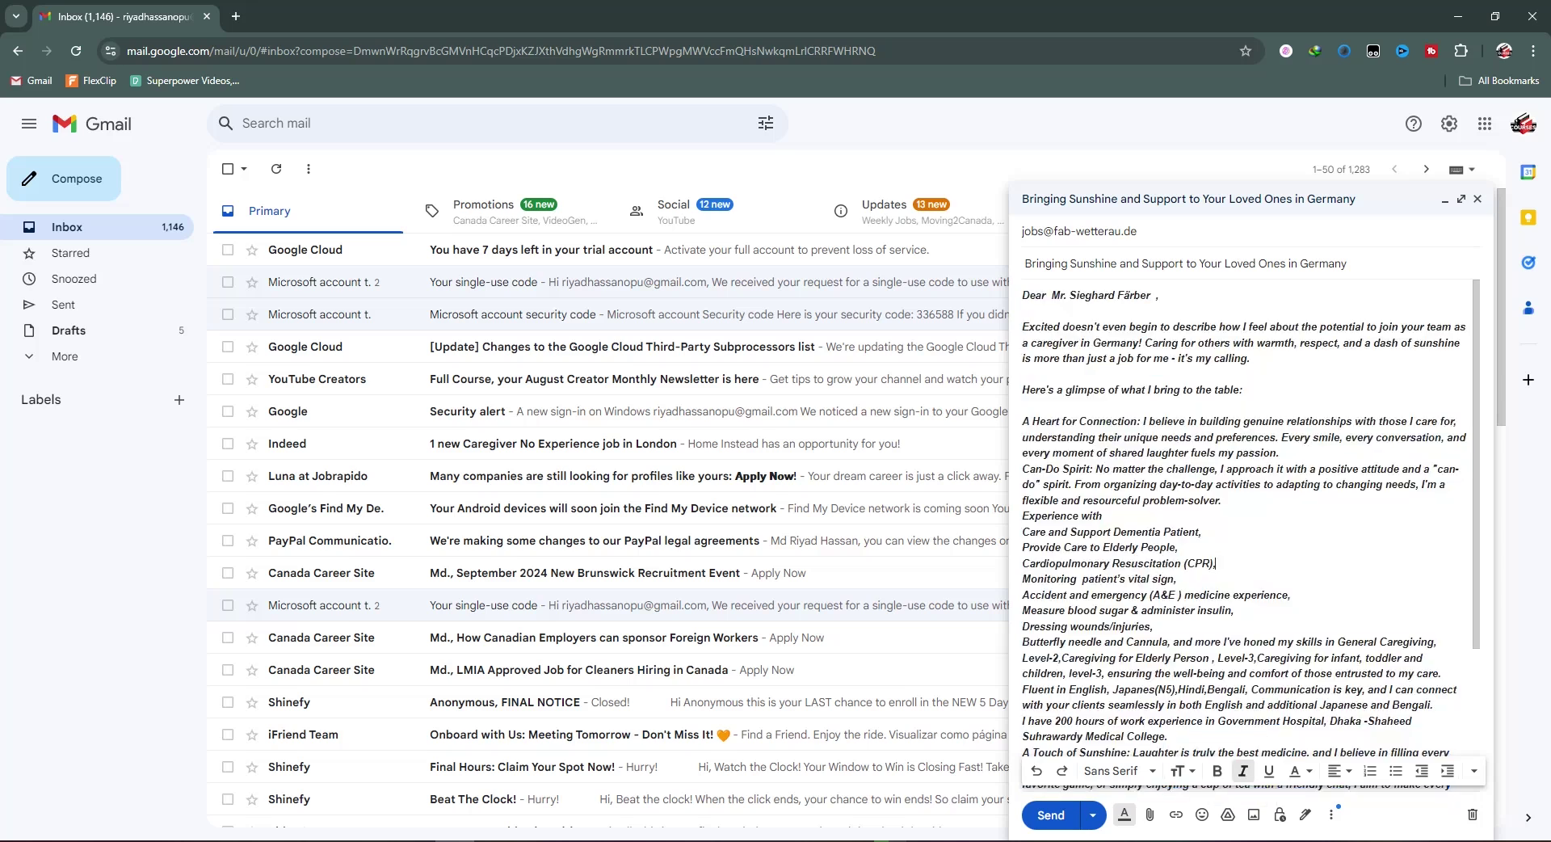
pyautogui.scroll(-3, 1244, 534)
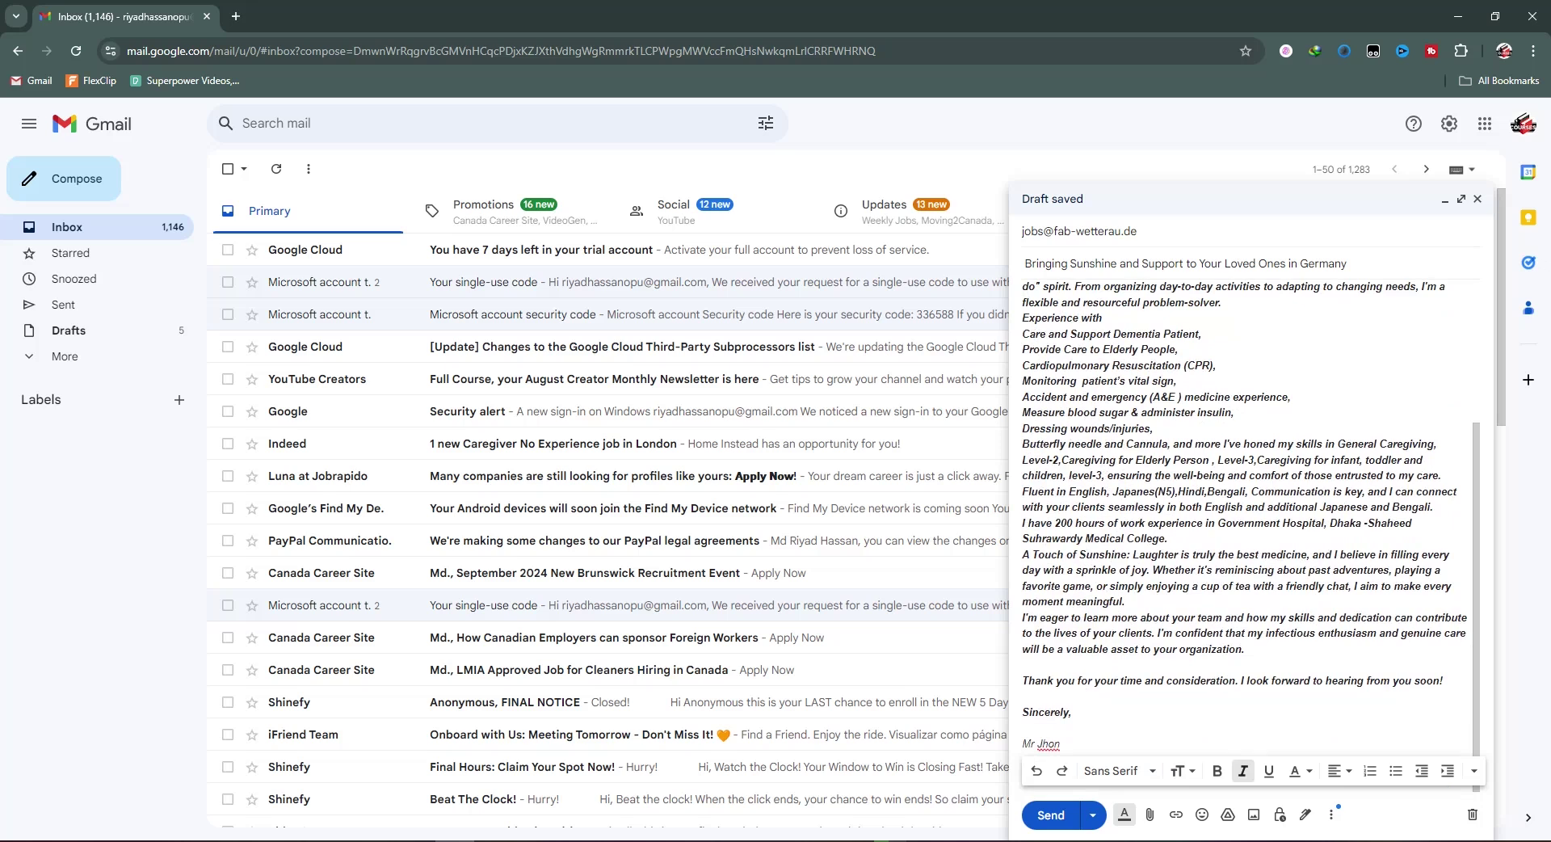
pyautogui.click(1376, 632)
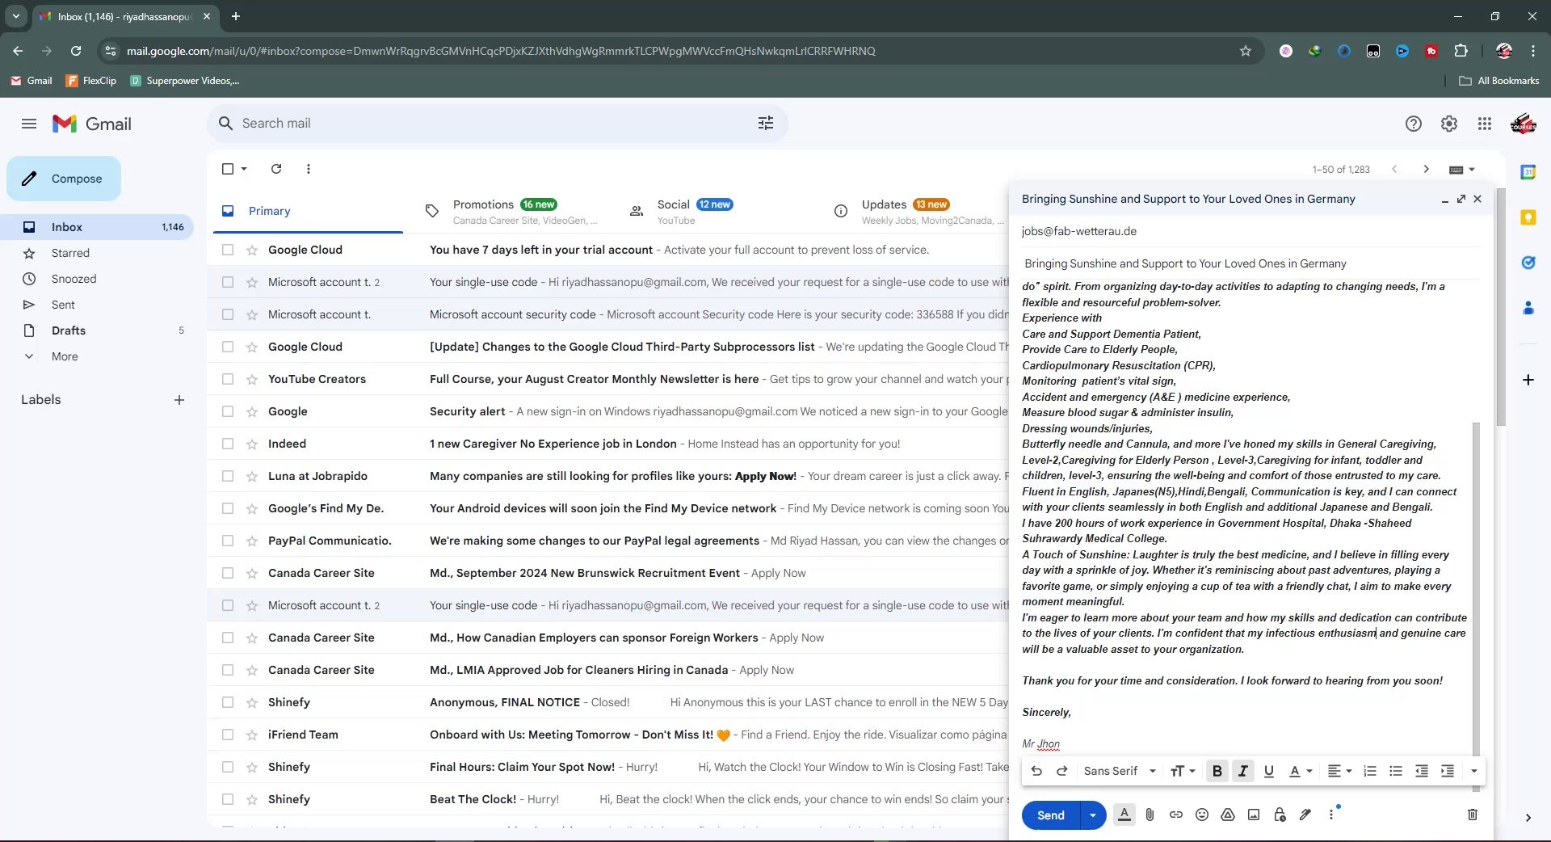
# Apply the Comic Sans MS font to all of the letter text
pyautogui.click(1121, 771)
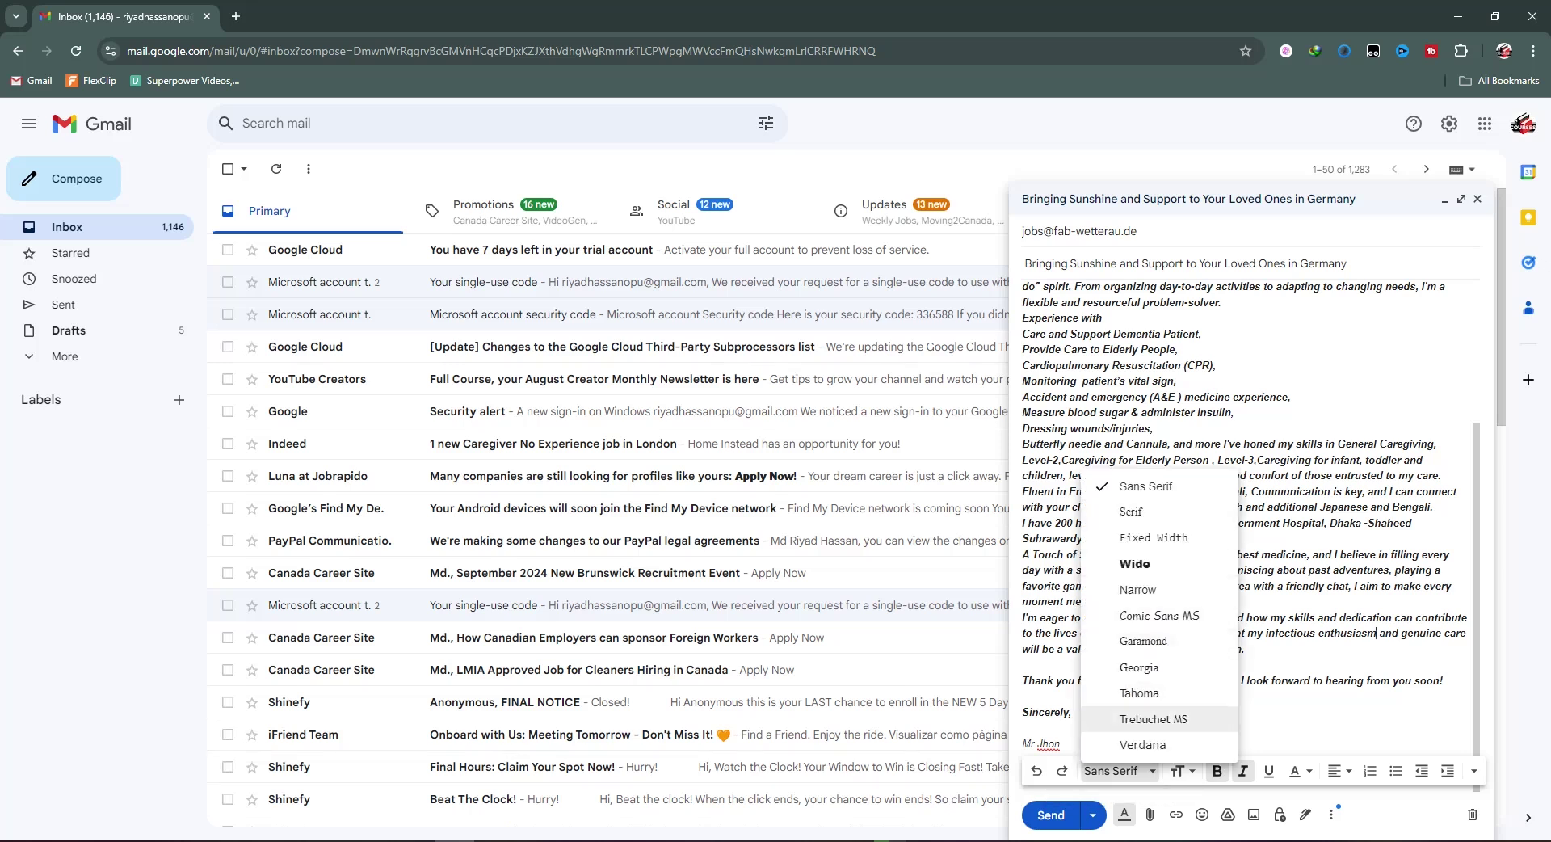
pyautogui.click(1159, 615)
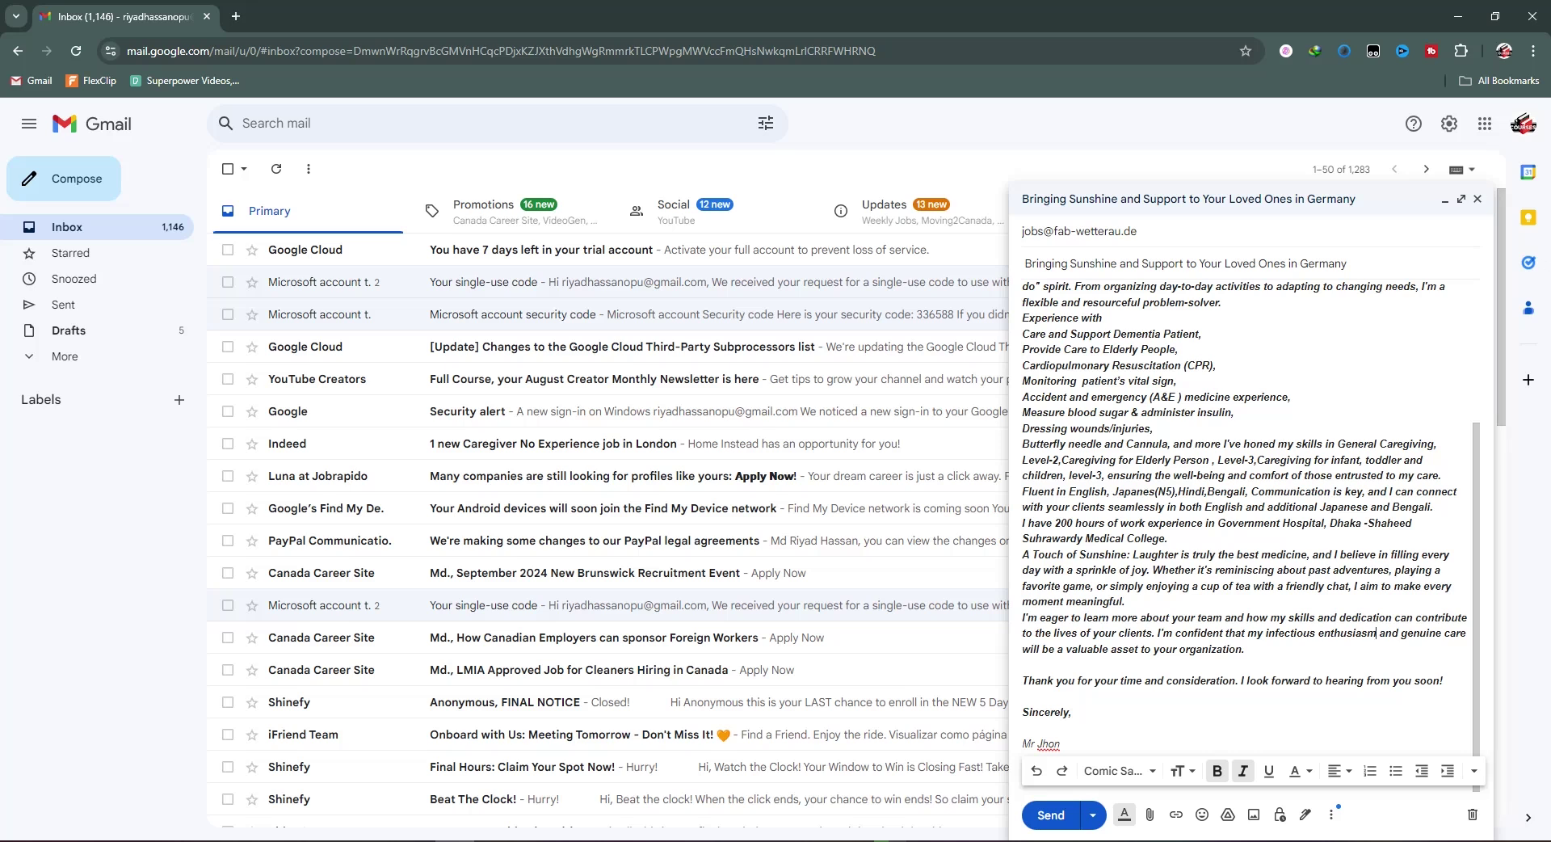
pyautogui.hotkey('ctrl', 'a')
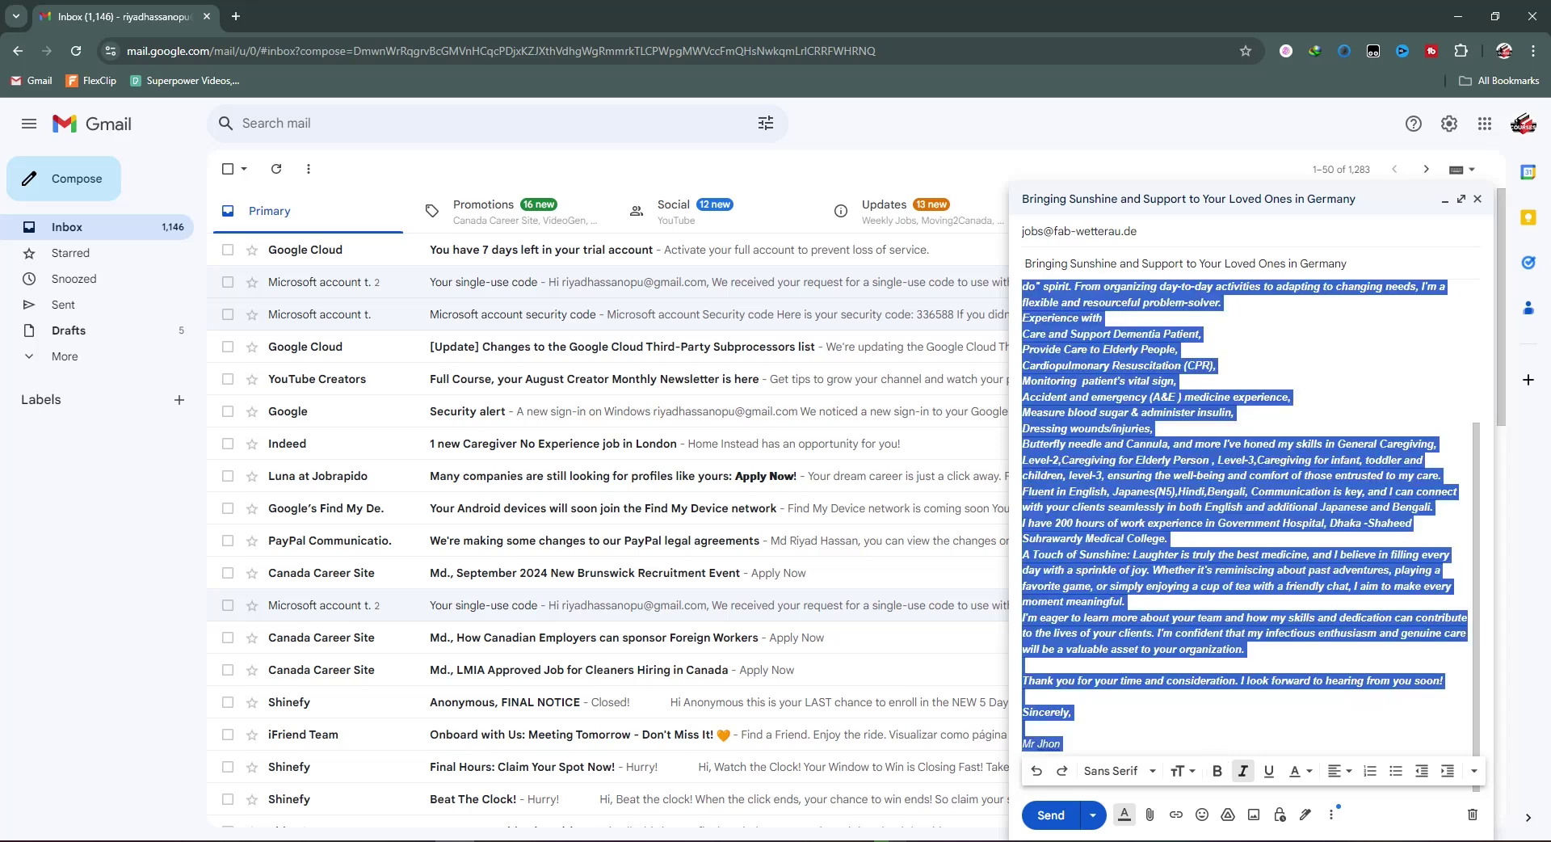
pyautogui.click(1119, 771)
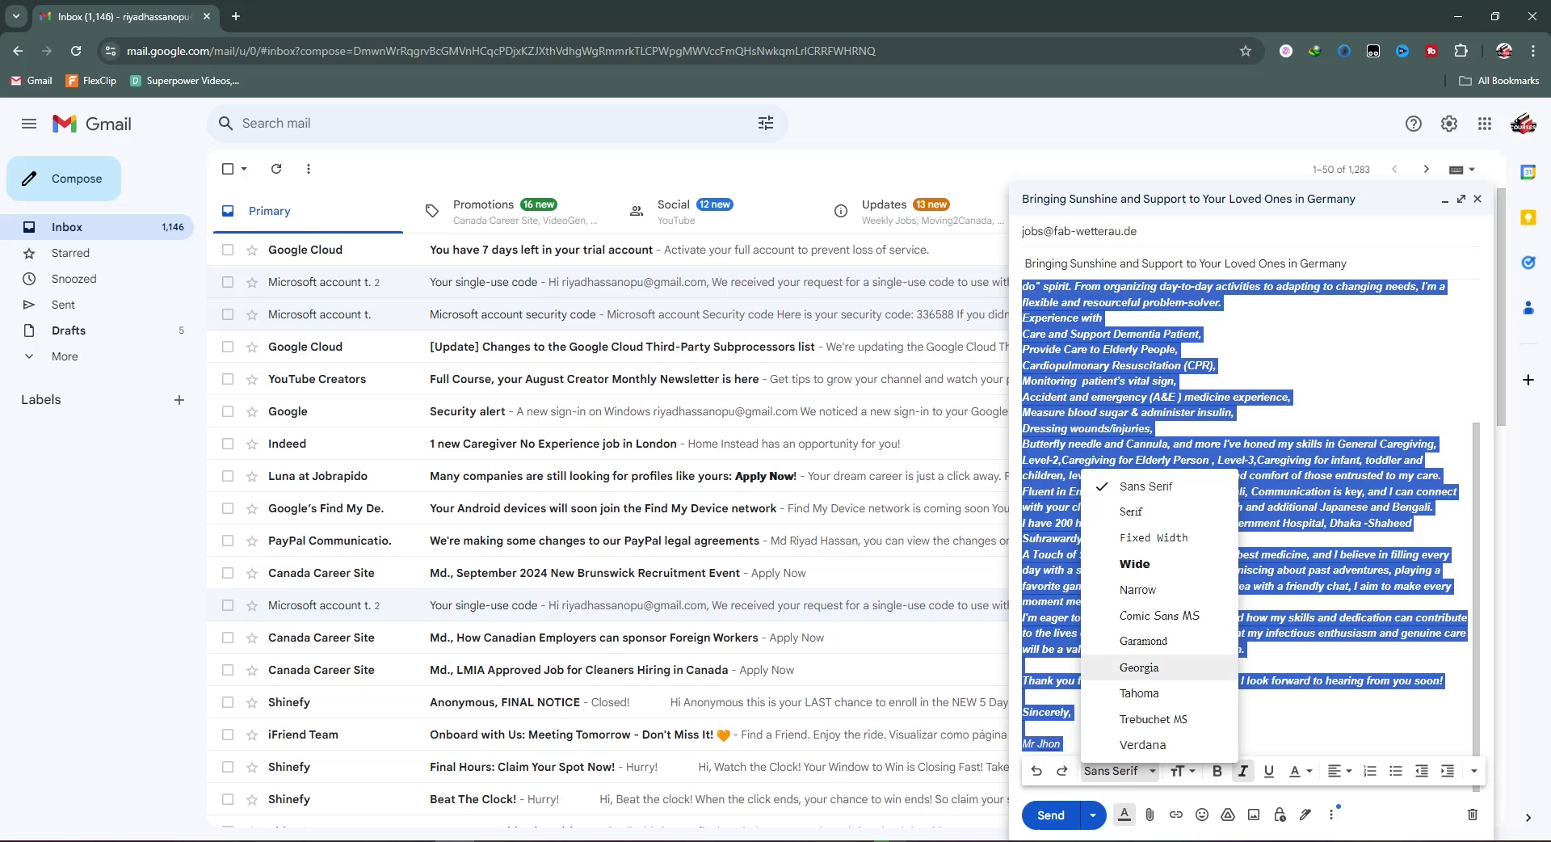
pyautogui.click(1159, 616)
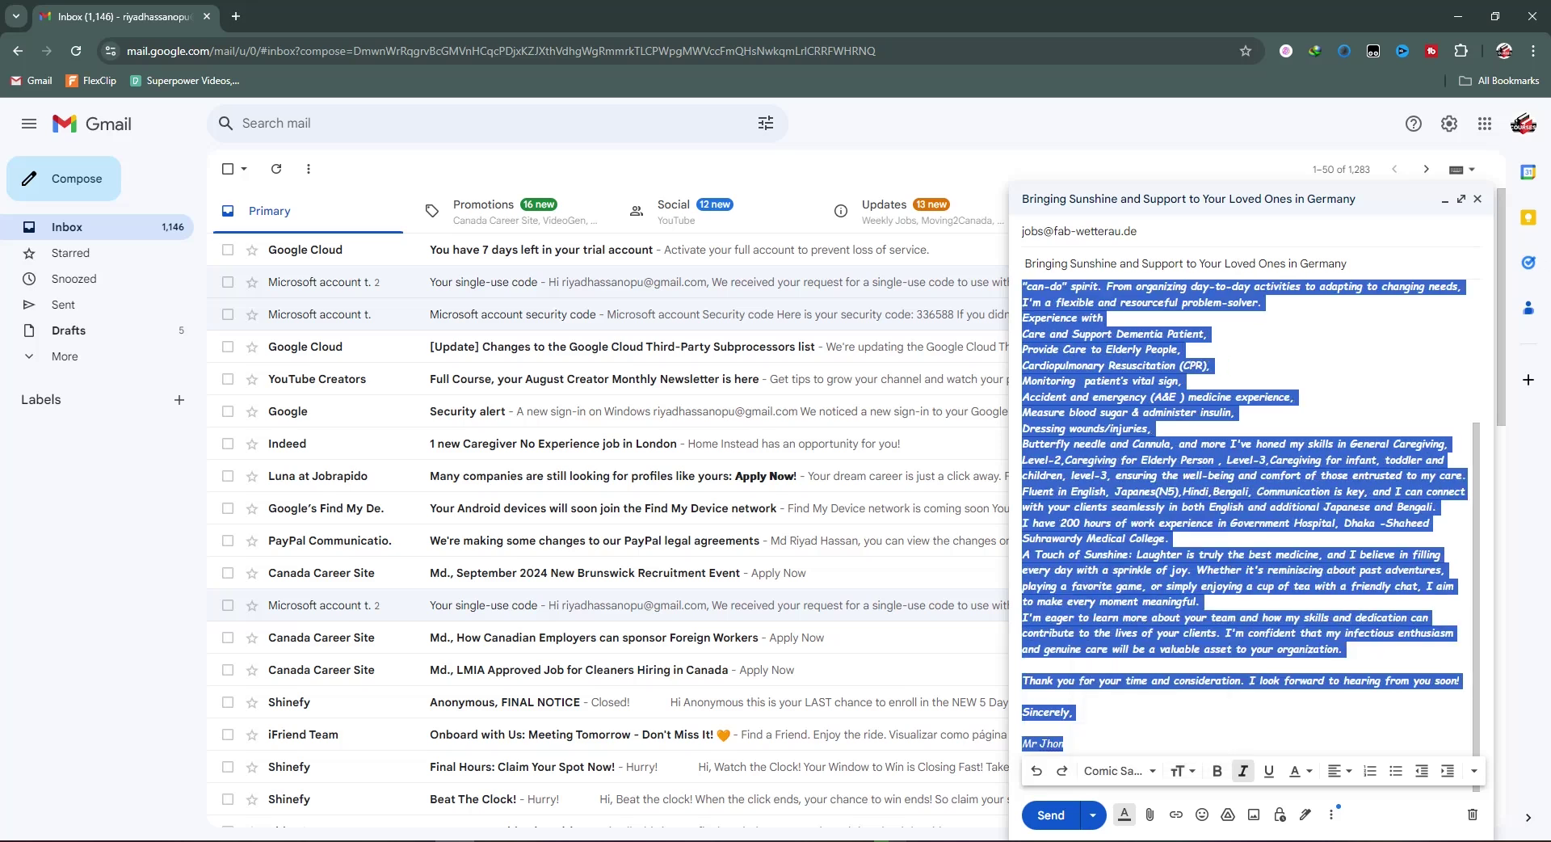
pyautogui.click(1159, 615)
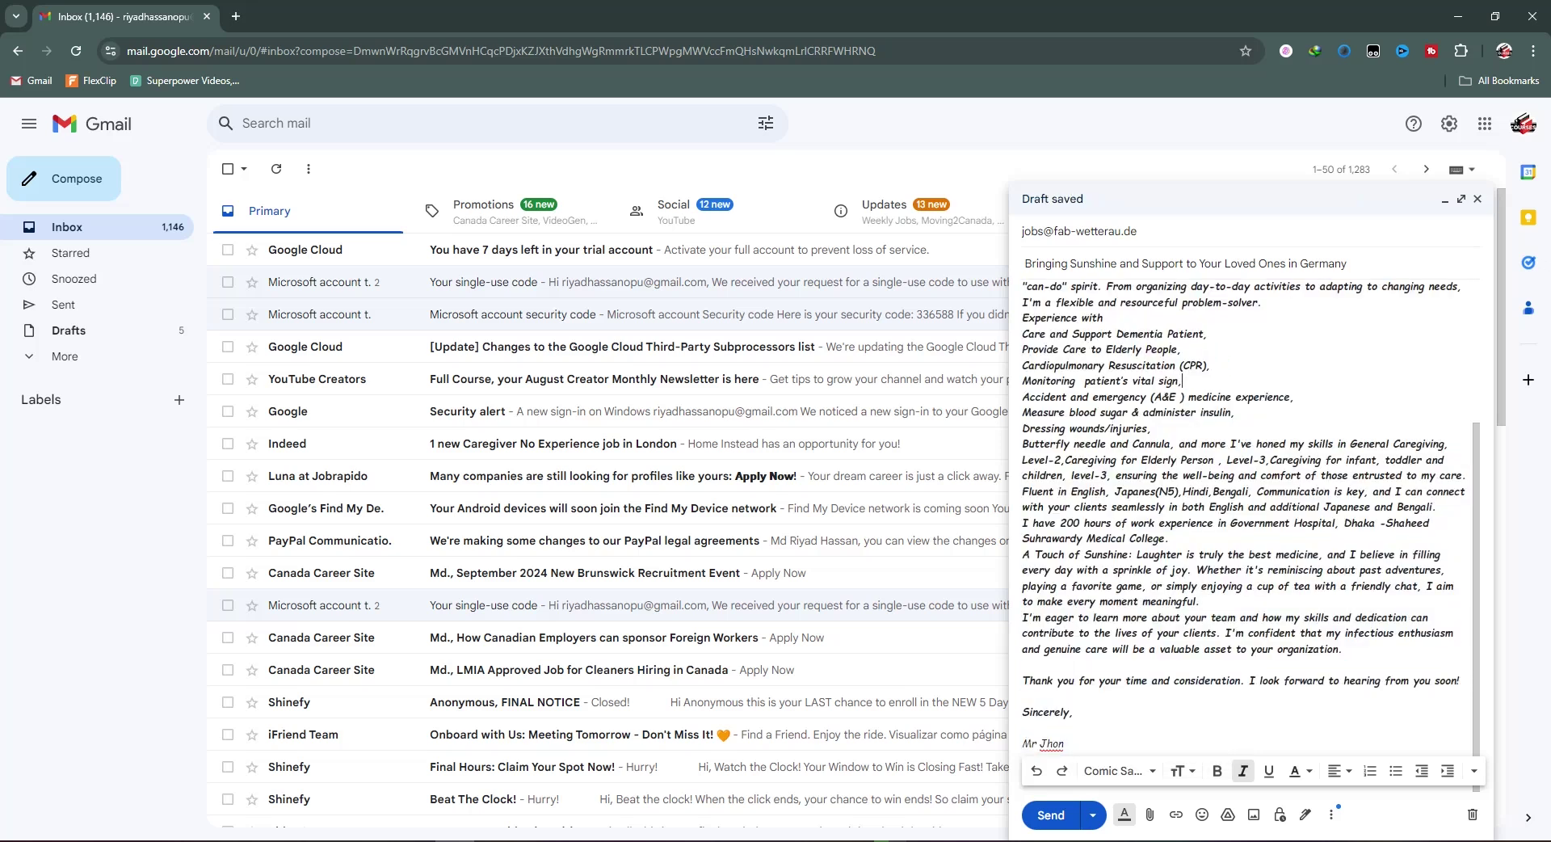
pyautogui.hotkey('ctrl', 'a')
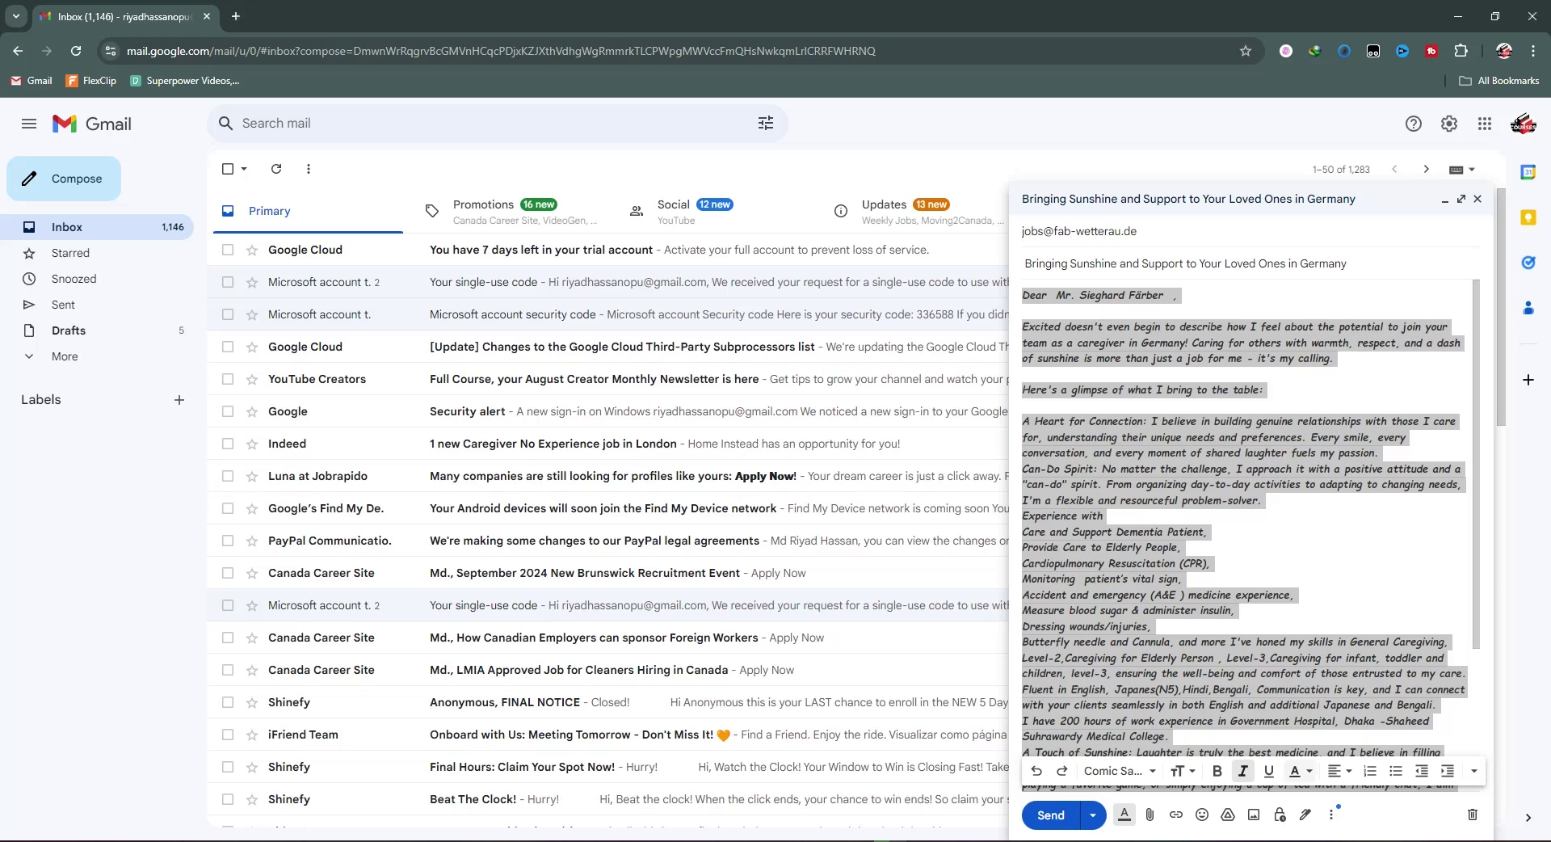
# Try magenta, then dark teal, as the letter's background colour
pyautogui.click(1309, 771)
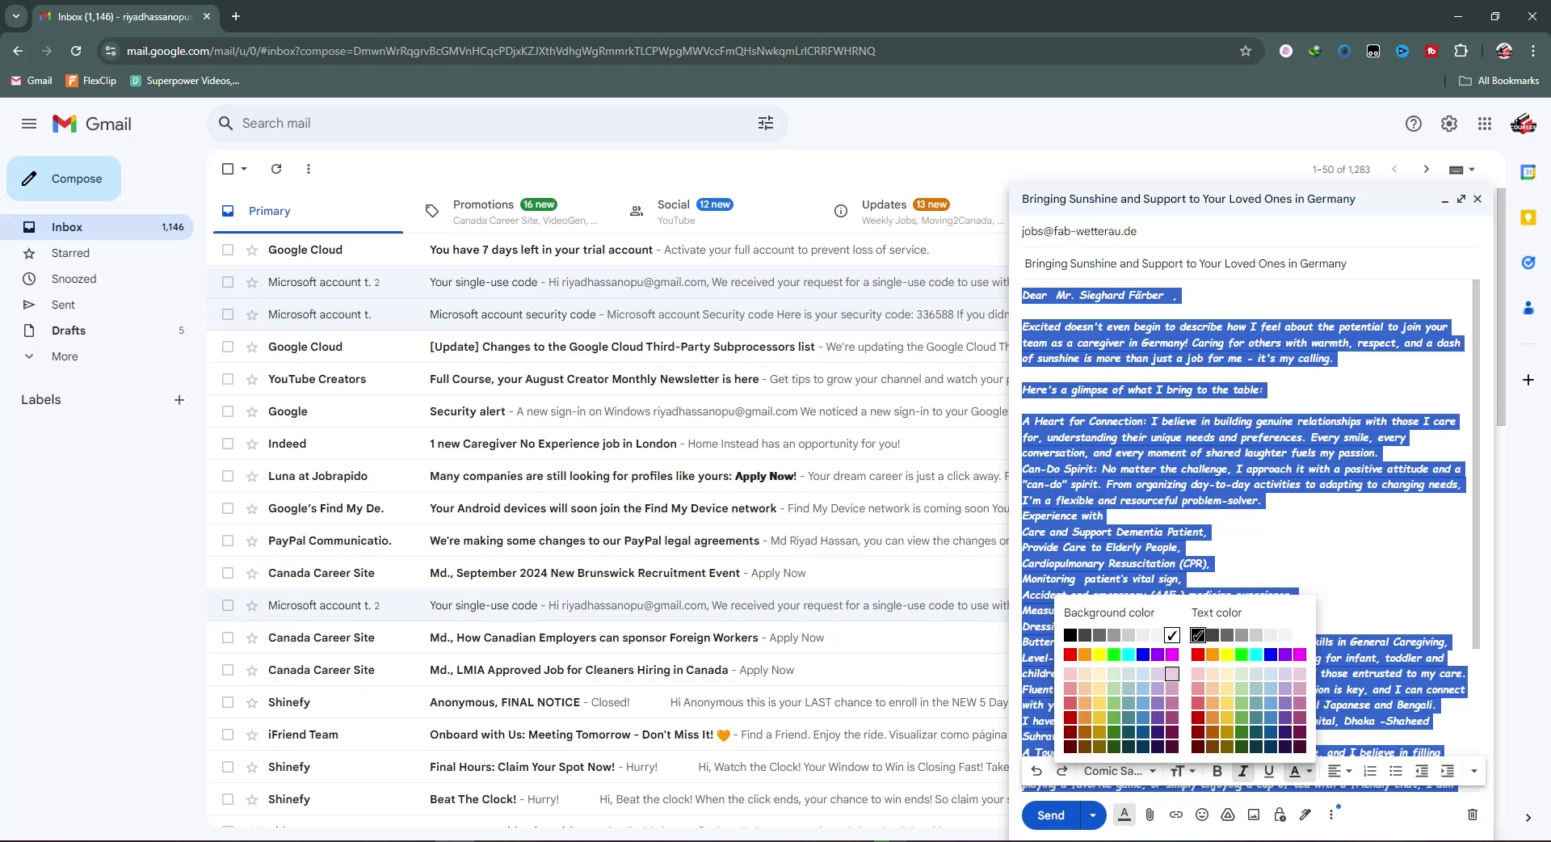
pyautogui.click(1172, 653)
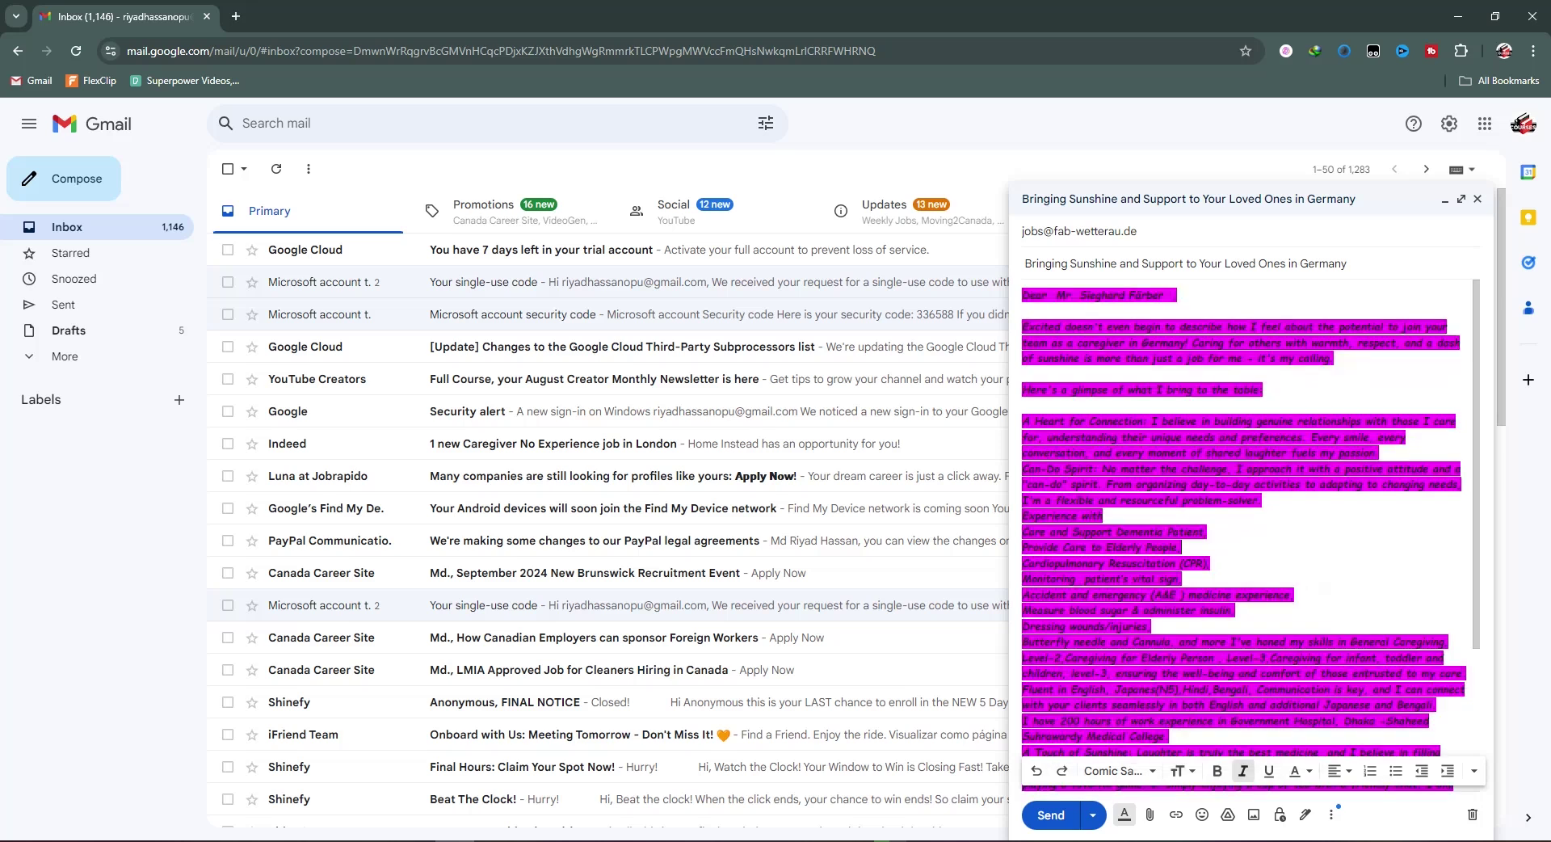
pyautogui.scroll(-3, 1244, 517)
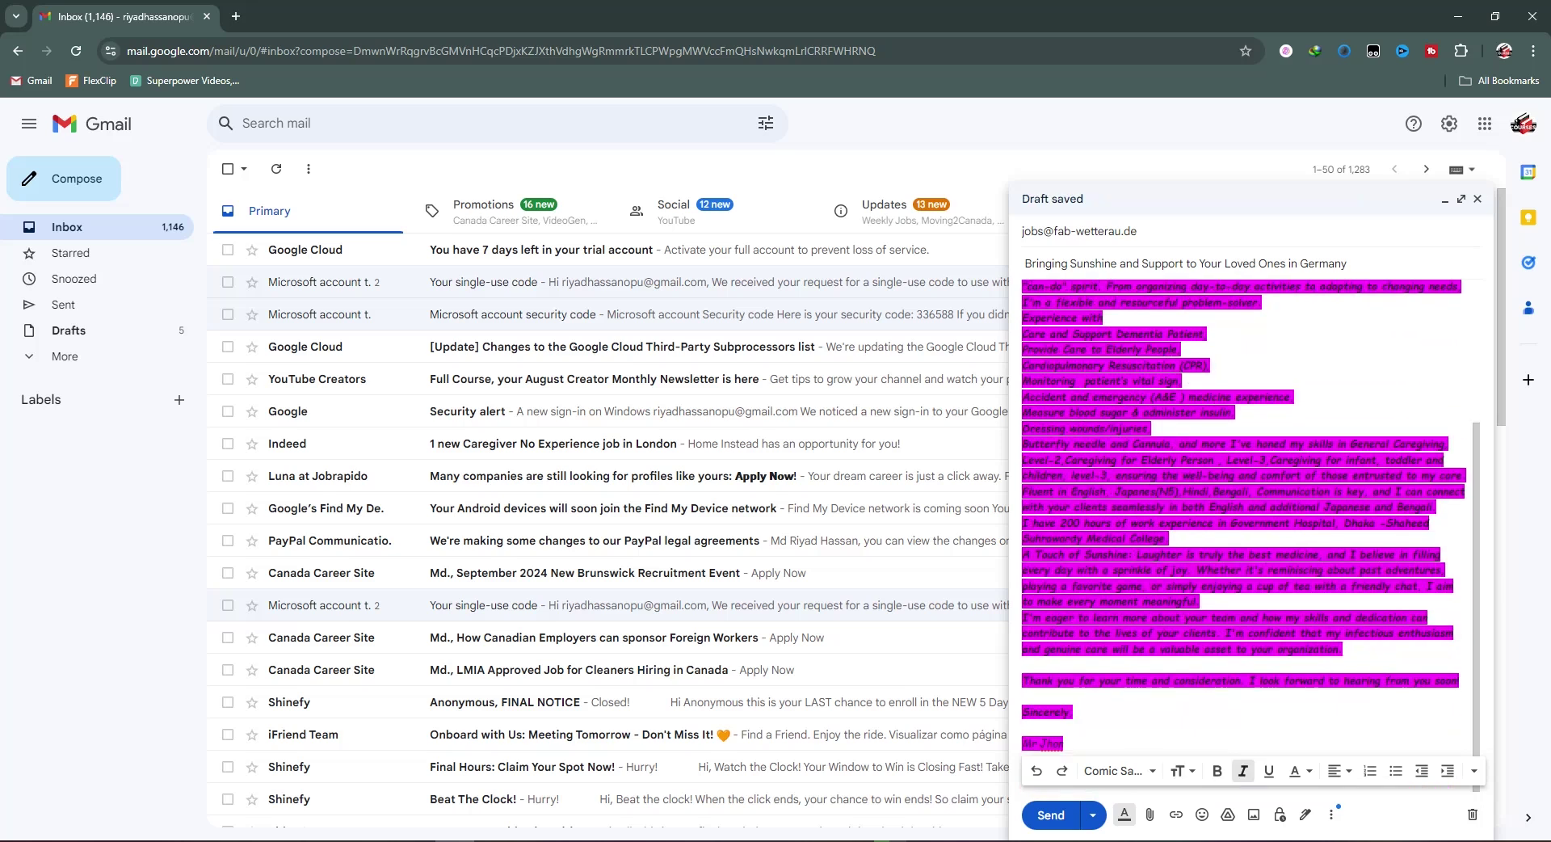
pyautogui.click(1302, 770)
pyautogui.click(1216, 770)
pyautogui.hotkey('ctrl', 'a')
pyautogui.click(1300, 770)
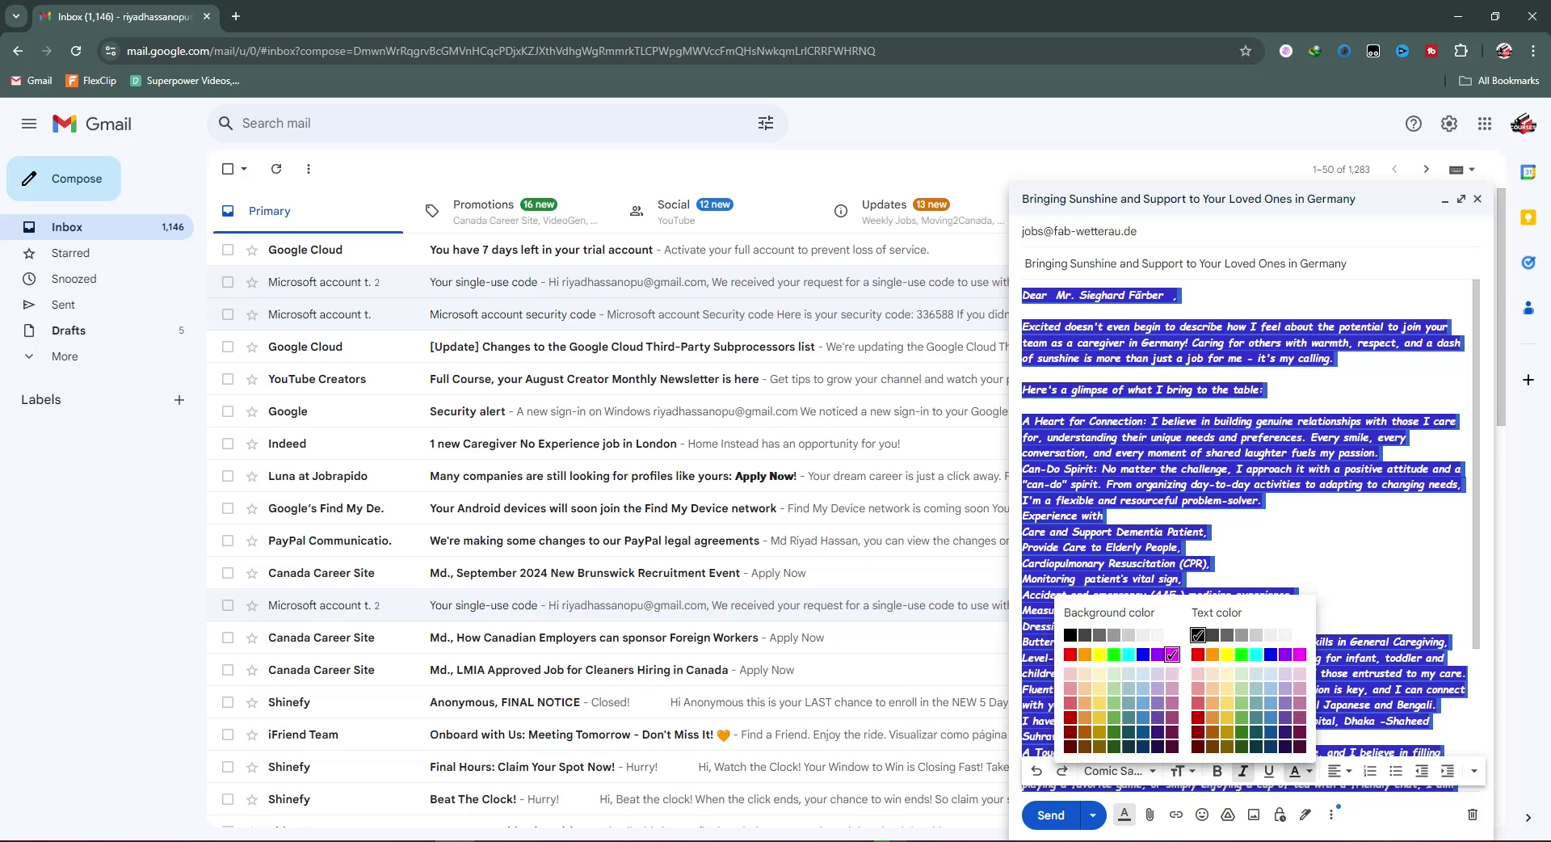
pyautogui.click(1129, 731)
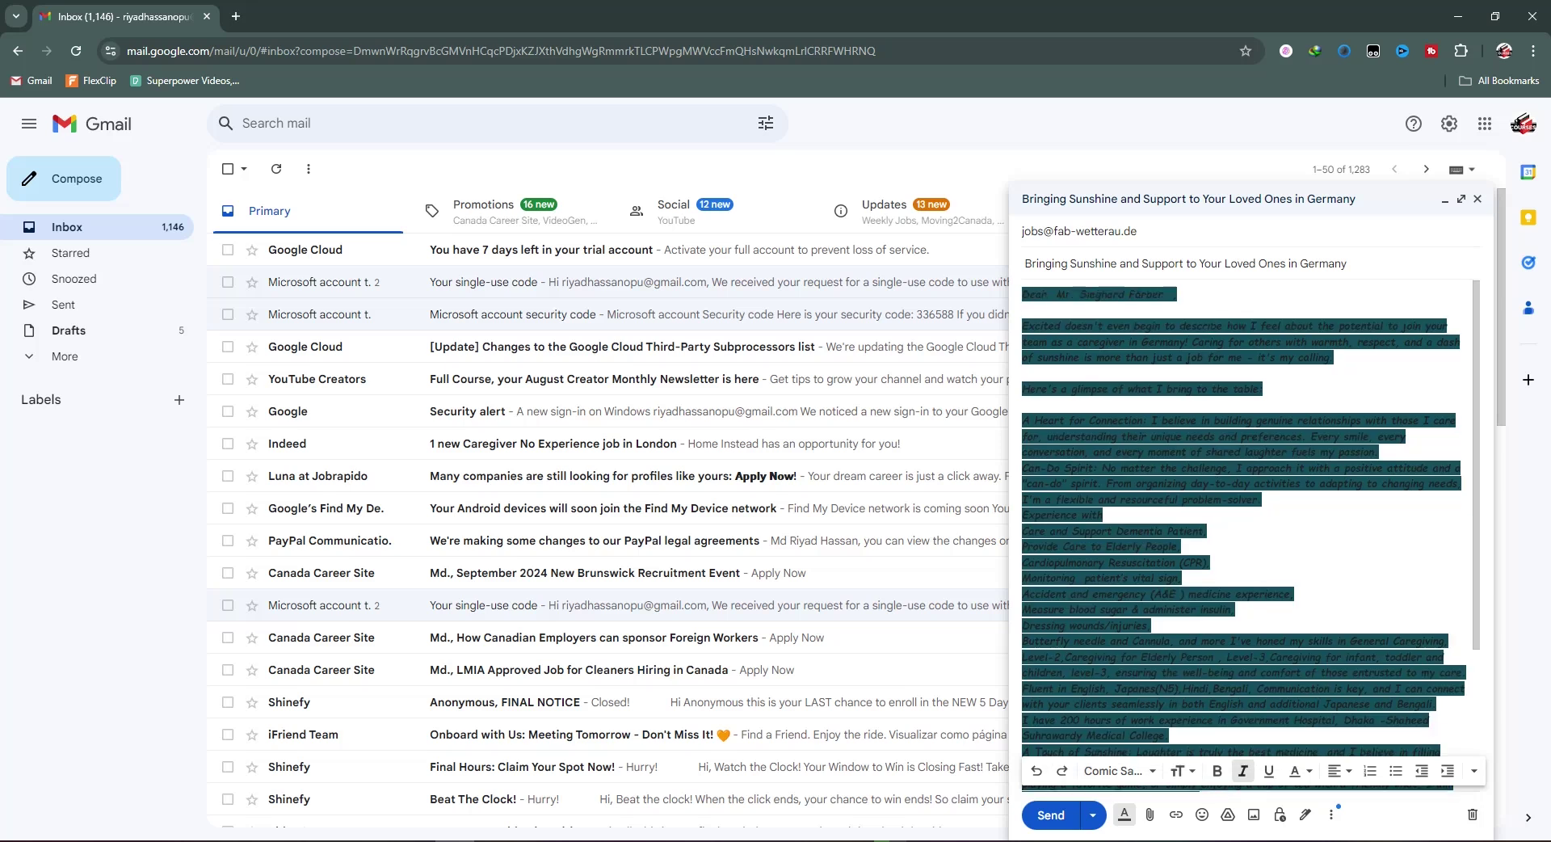
# Remove the body's background highlight by setting it to white
pyautogui.click(1302, 770)
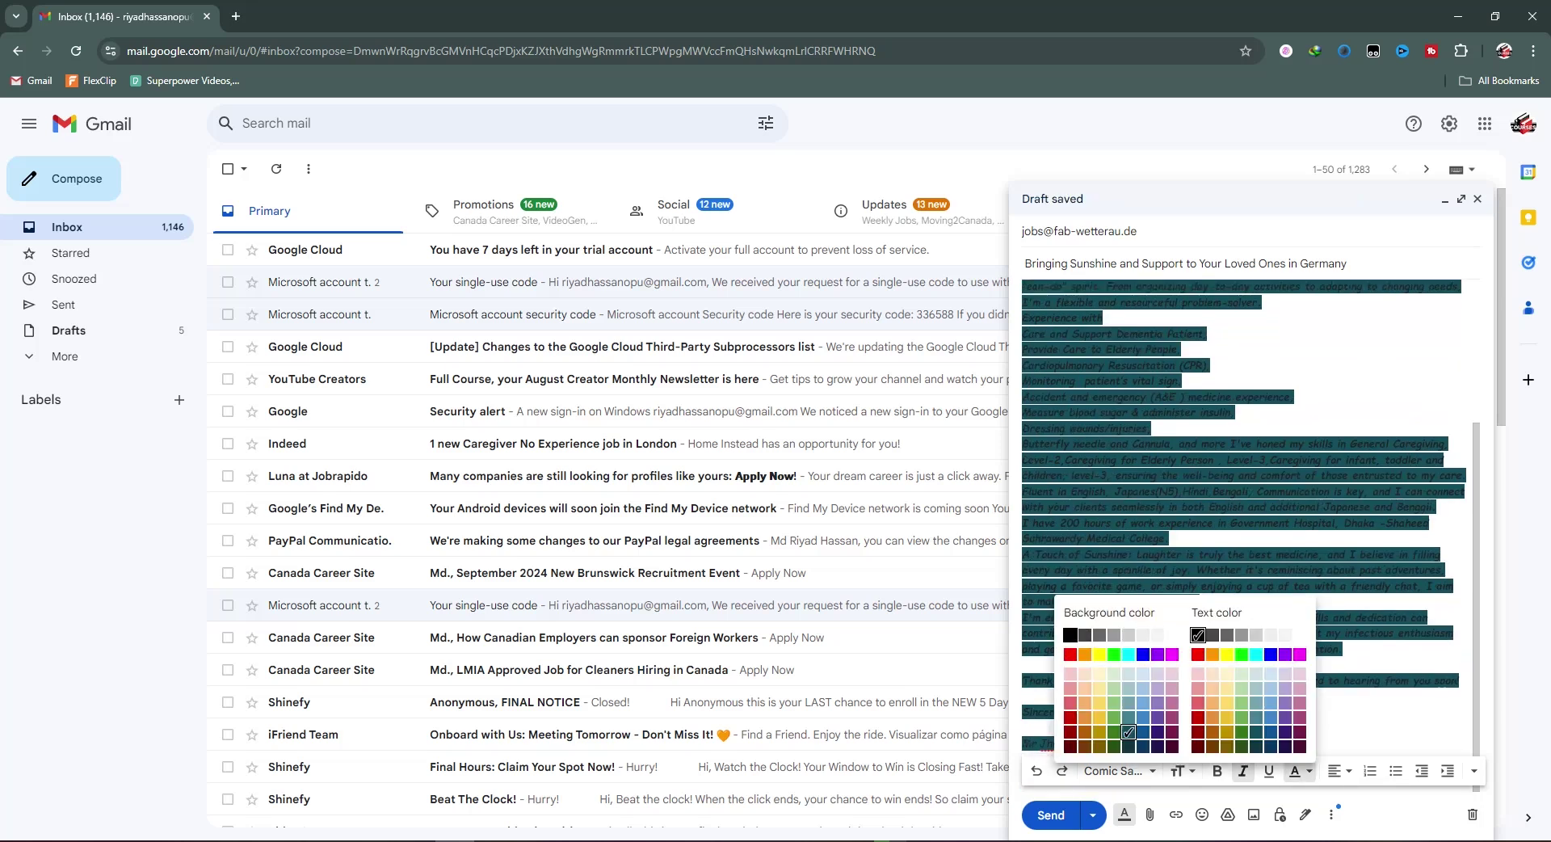
pyautogui.click(1216, 770)
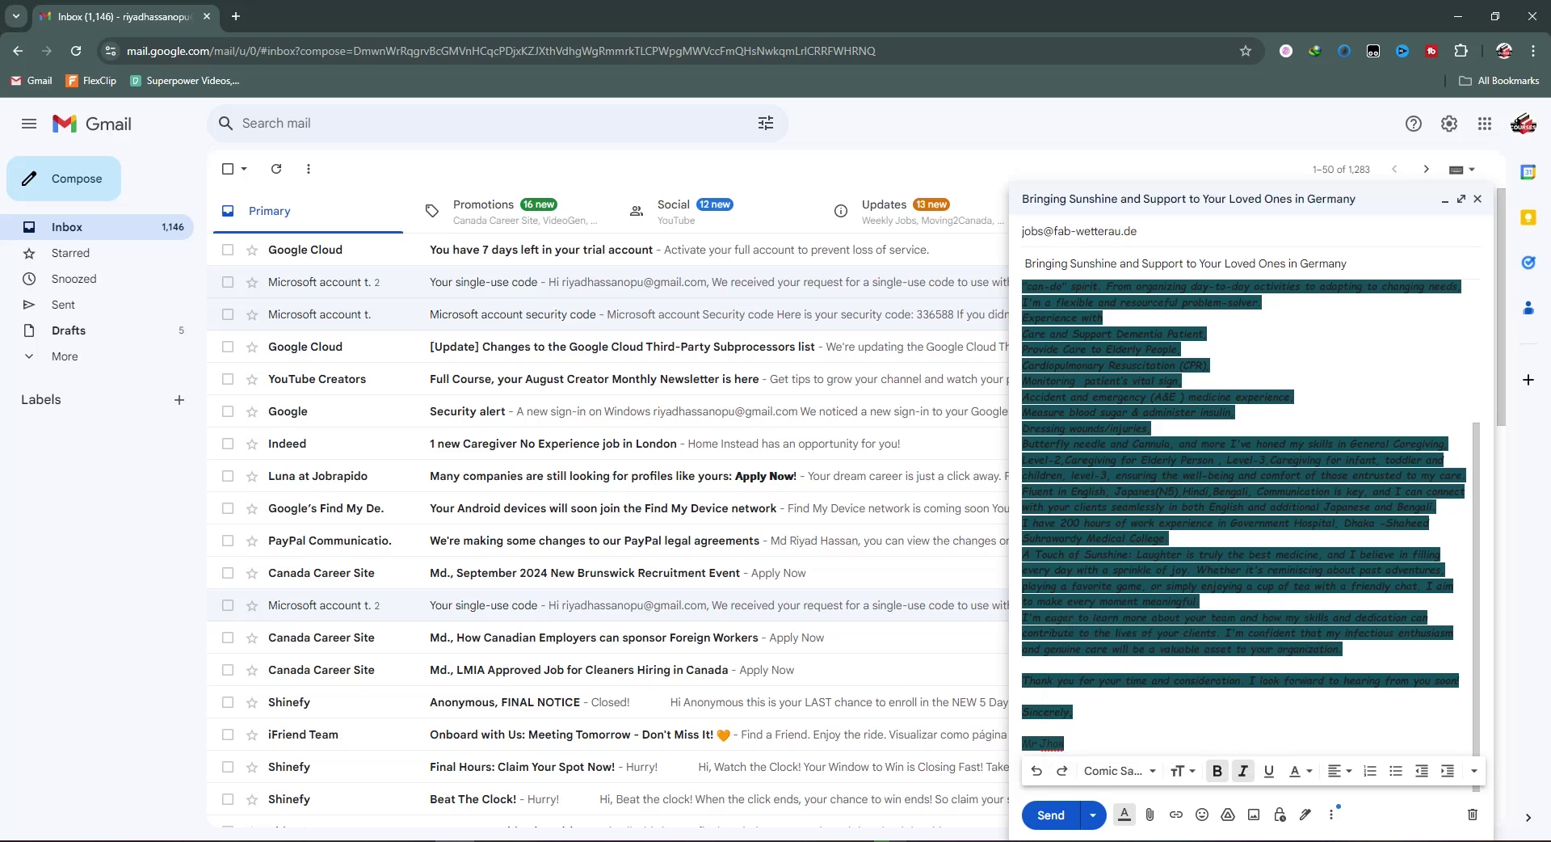
pyautogui.click(1302, 770)
pyautogui.click(1071, 635)
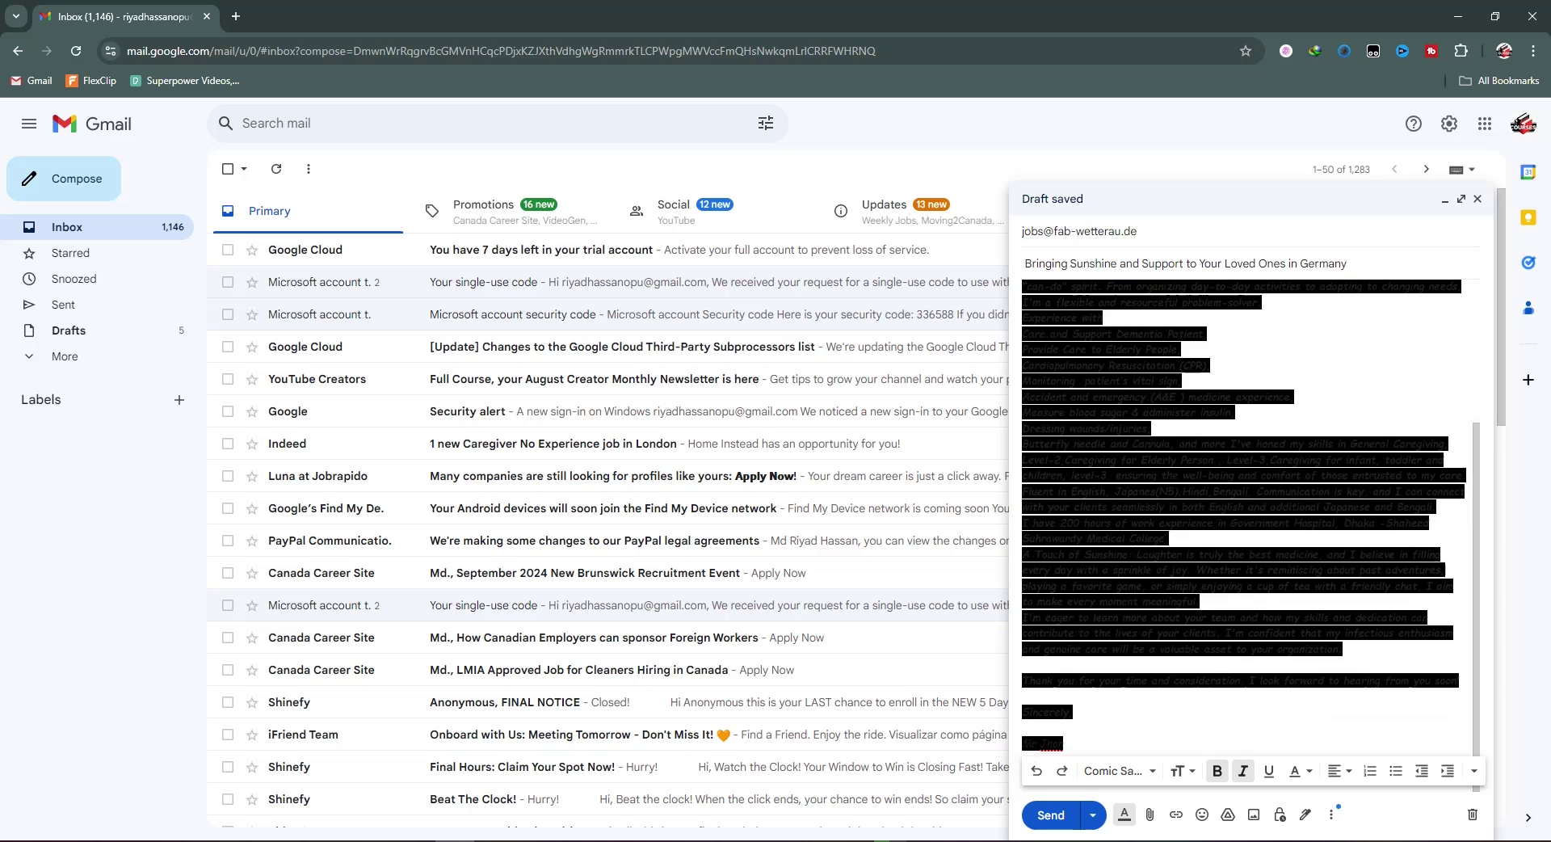
pyautogui.hotkey('ctrl', 'z')
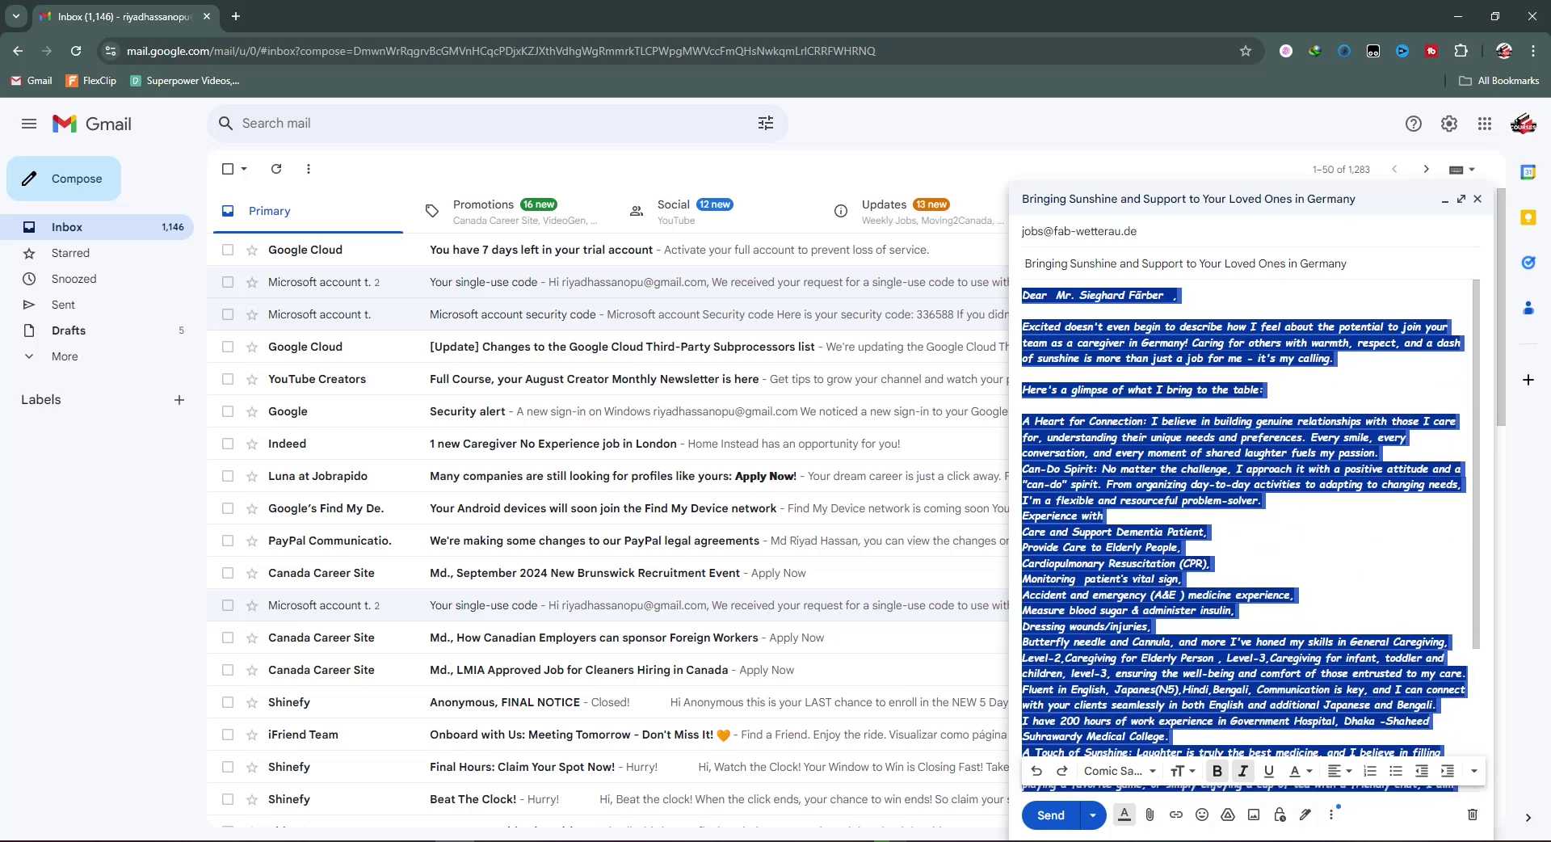
pyautogui.click(1301, 770)
pyautogui.click(1171, 634)
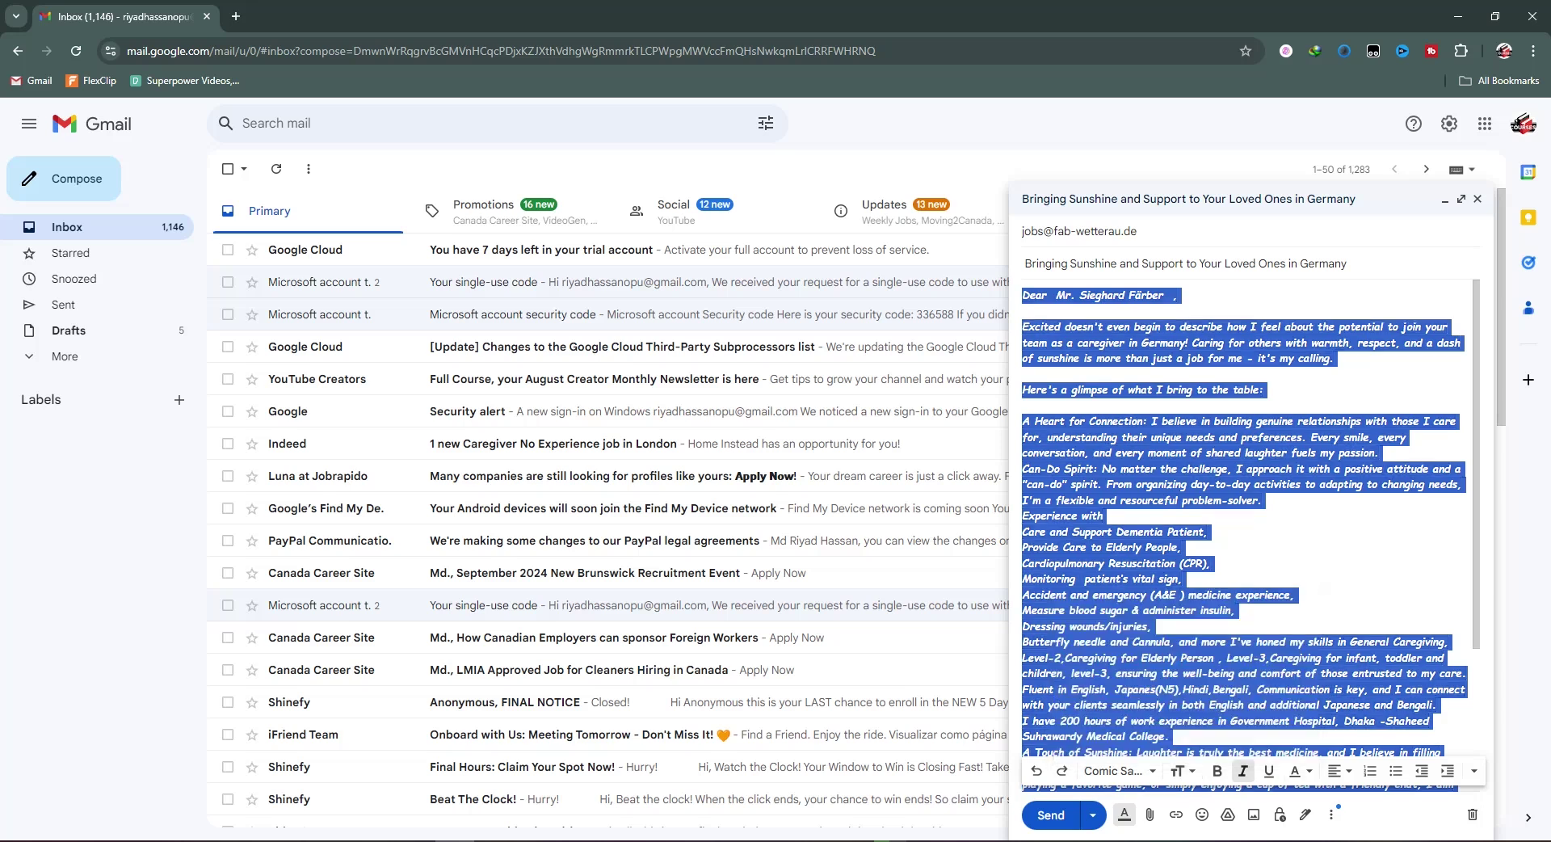
pyautogui.press('Right')
# Set the whole letter's text colour to dark red
pyautogui.scroll(-3, 1245, 517)
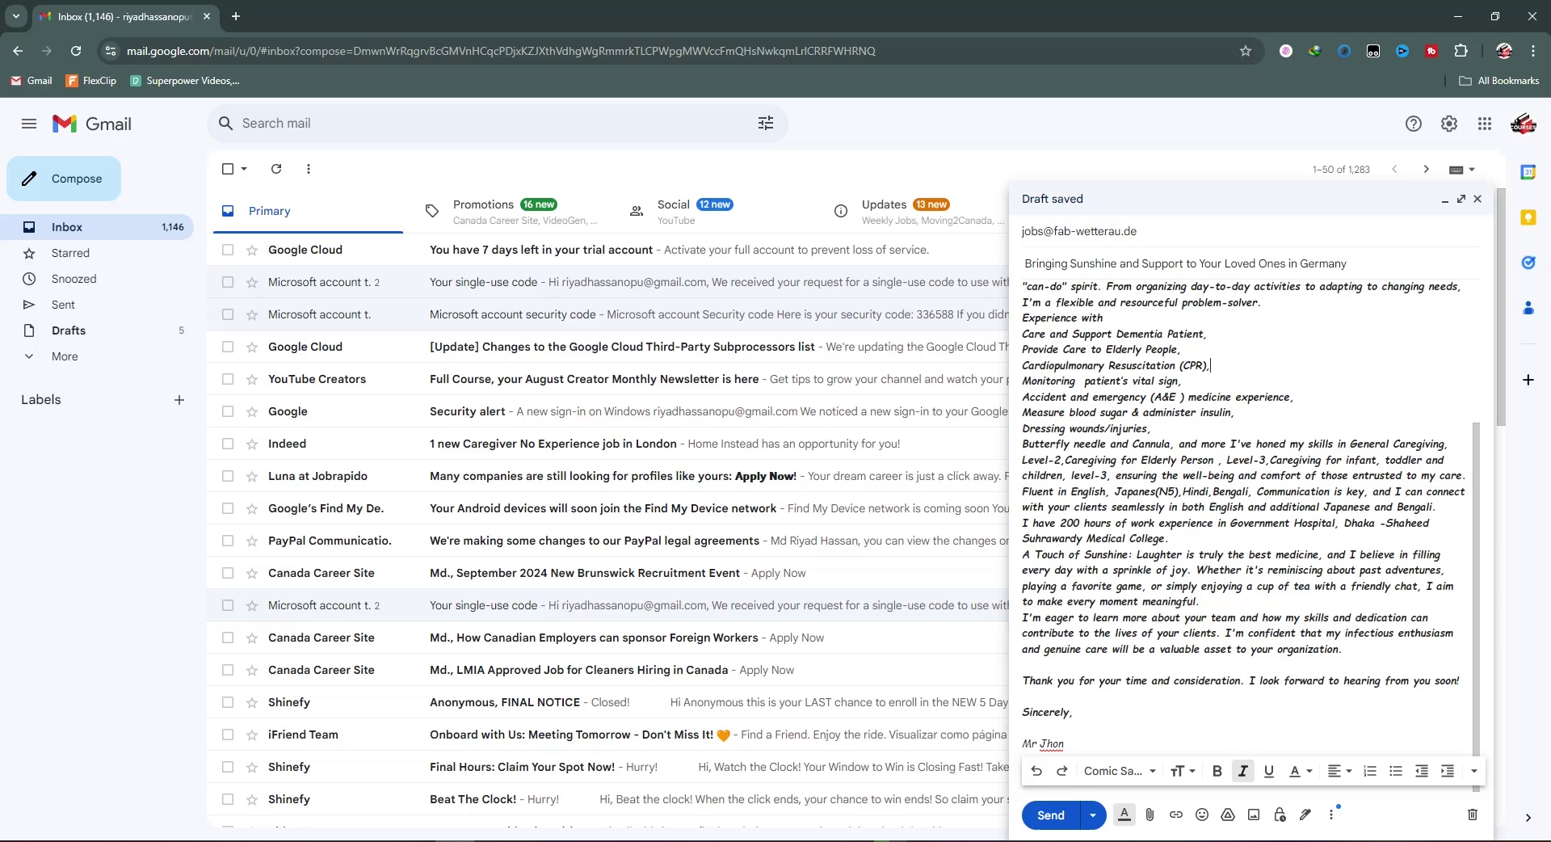
pyautogui.hotkey('ctrl', 'b')
pyautogui.hotkey('ctrl', 'a')
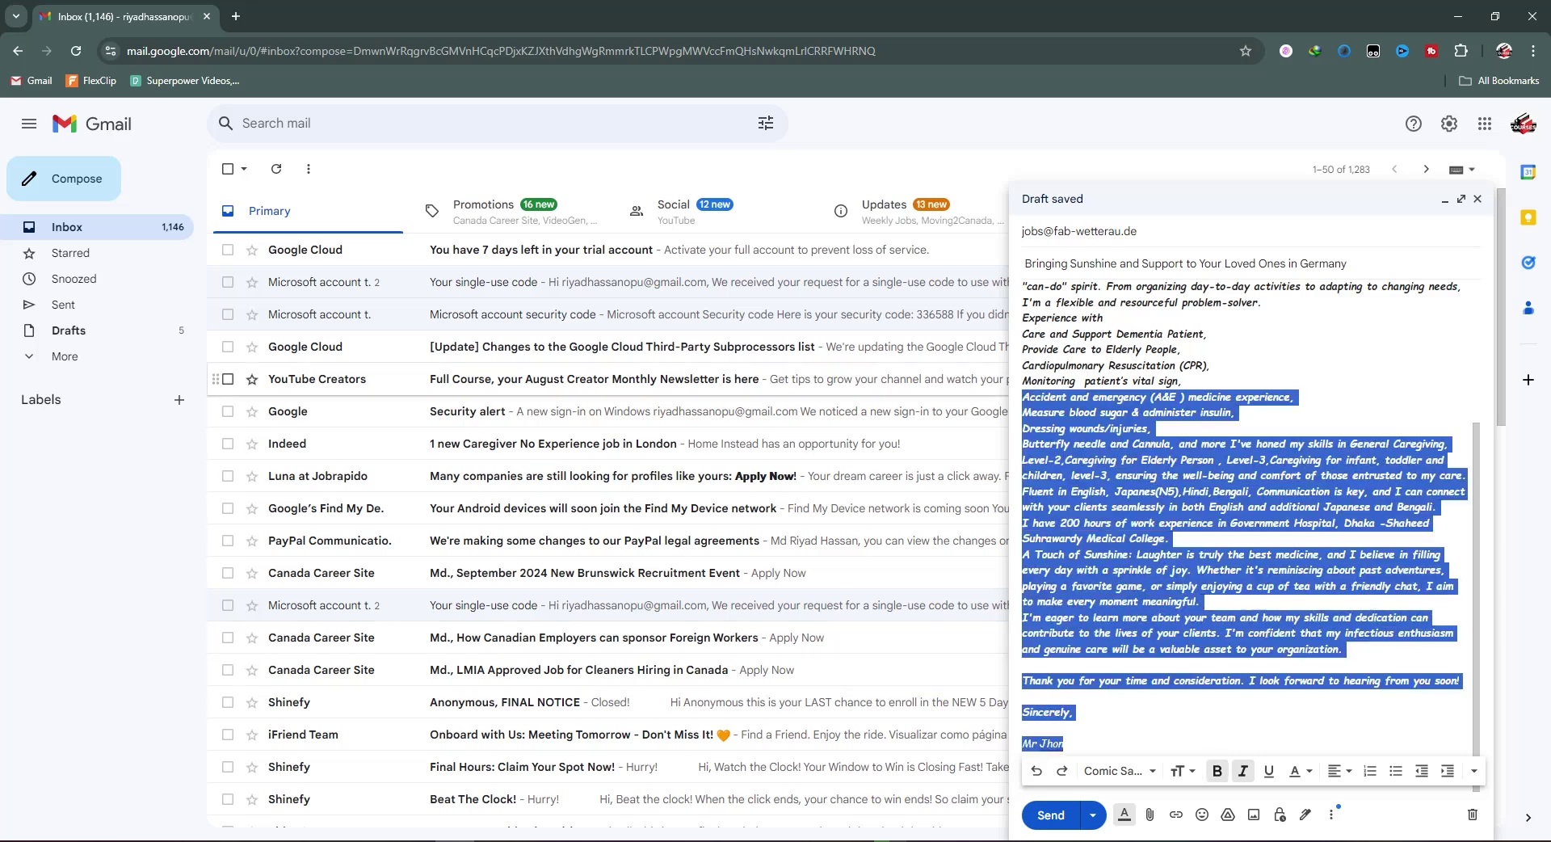
pyautogui.scroll(3, 1244, 517)
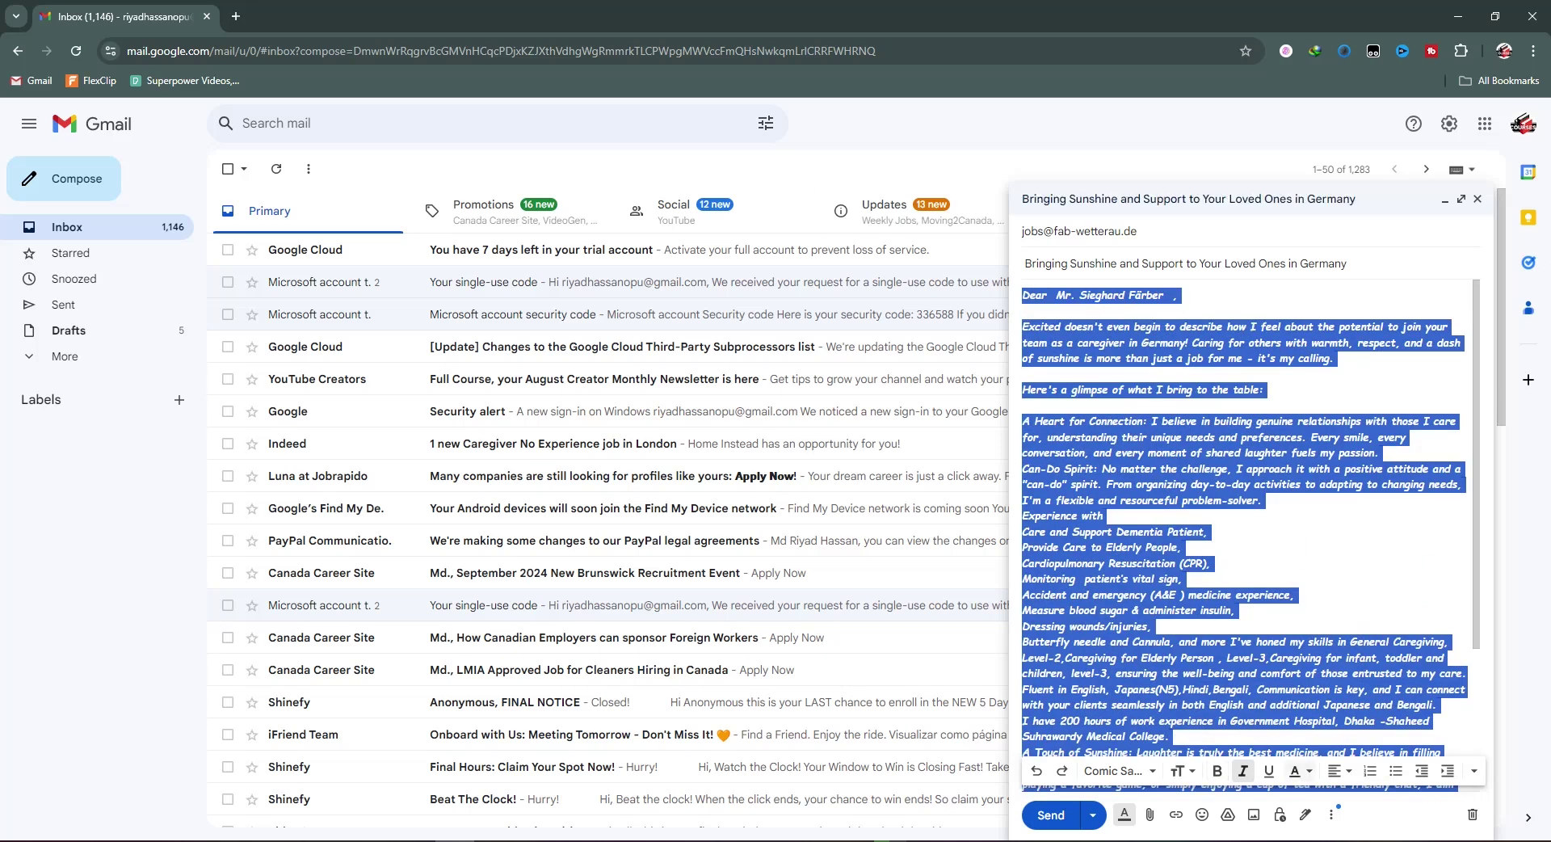
pyautogui.click(1300, 771)
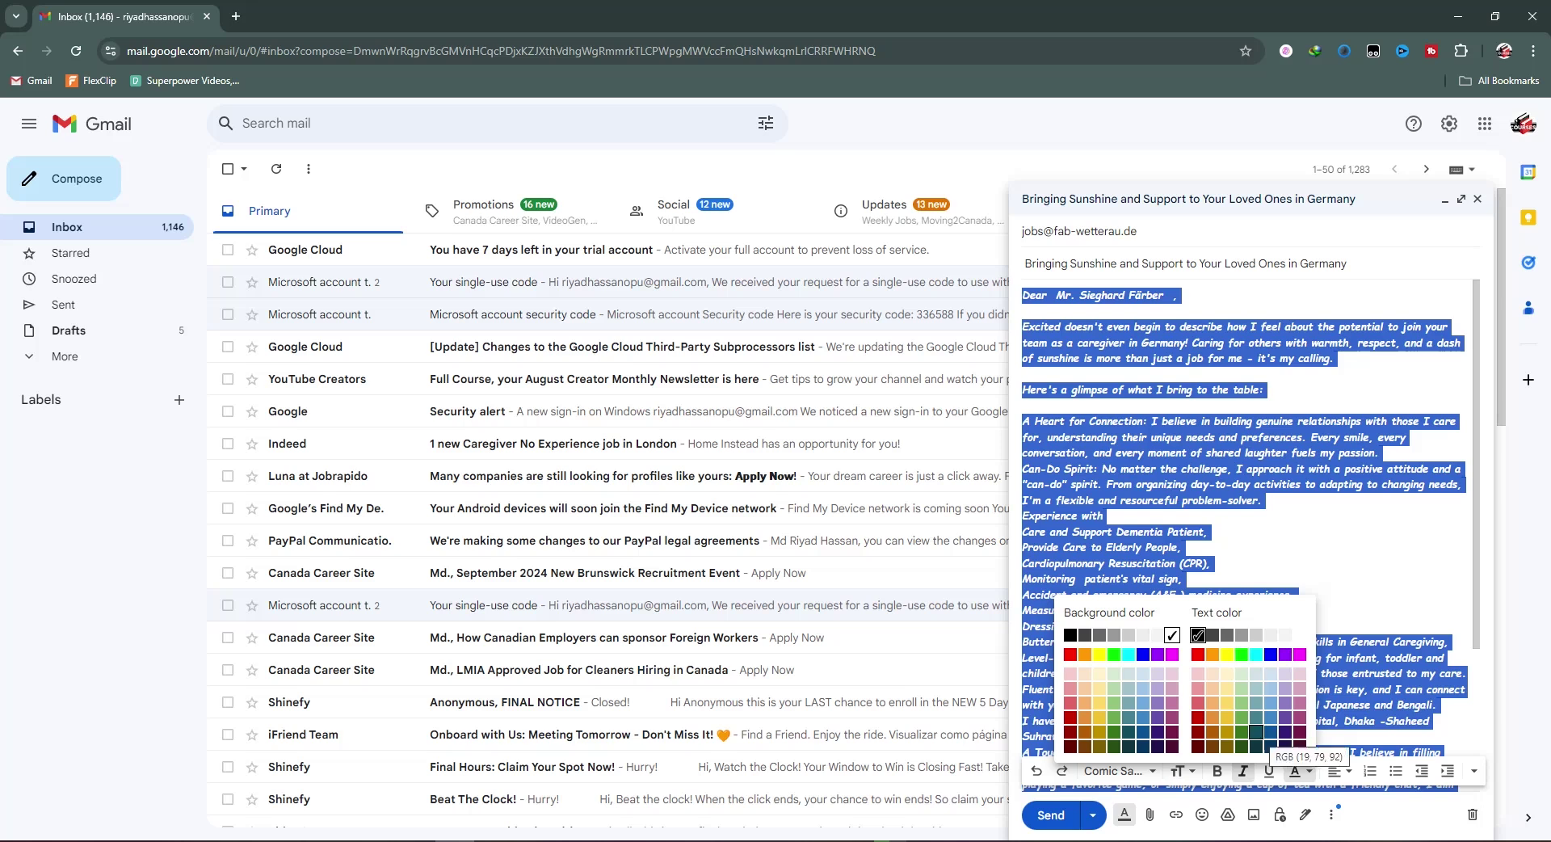
pyautogui.click(1198, 731)
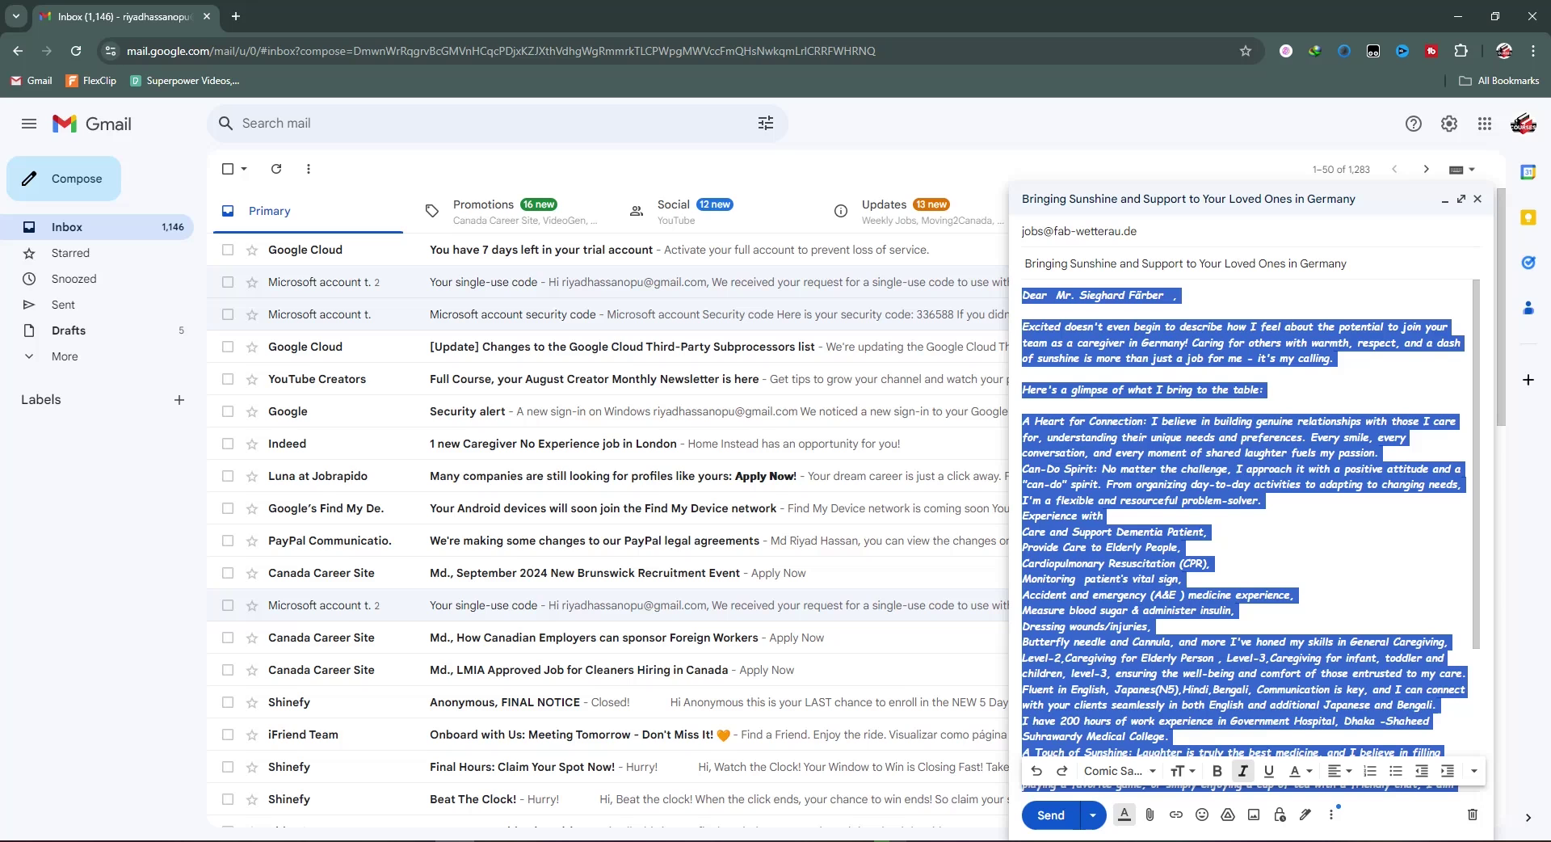
# Right-align the 'I'm a flexible and resourceful problem-solver.' line and hide the formatting toolbar
pyautogui.click(1261, 500)
pyautogui.scroll(-3, 1276, 565)
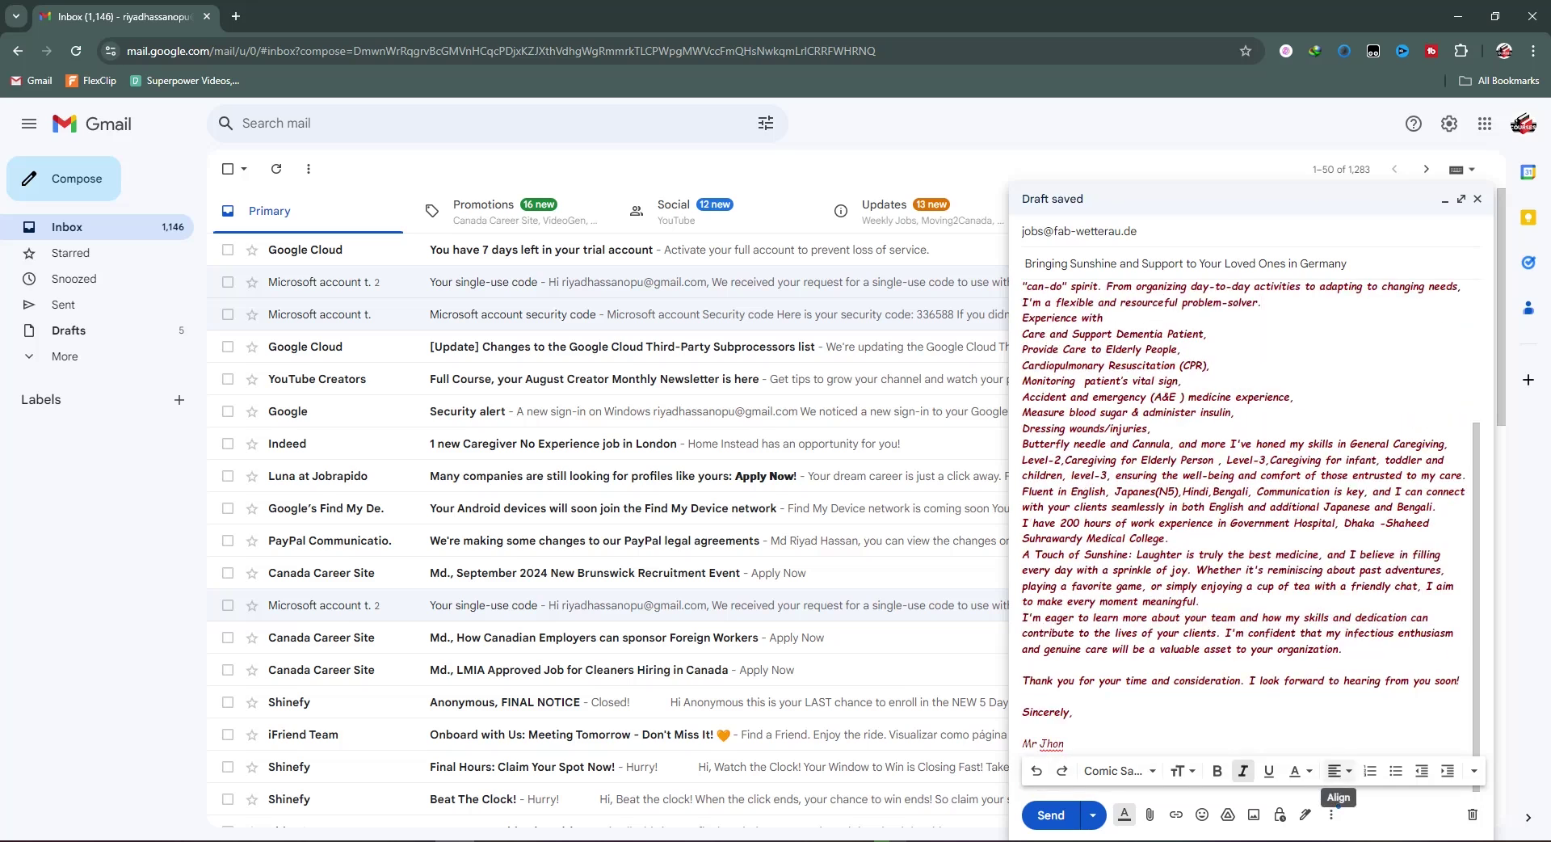
pyautogui.click(1338, 771)
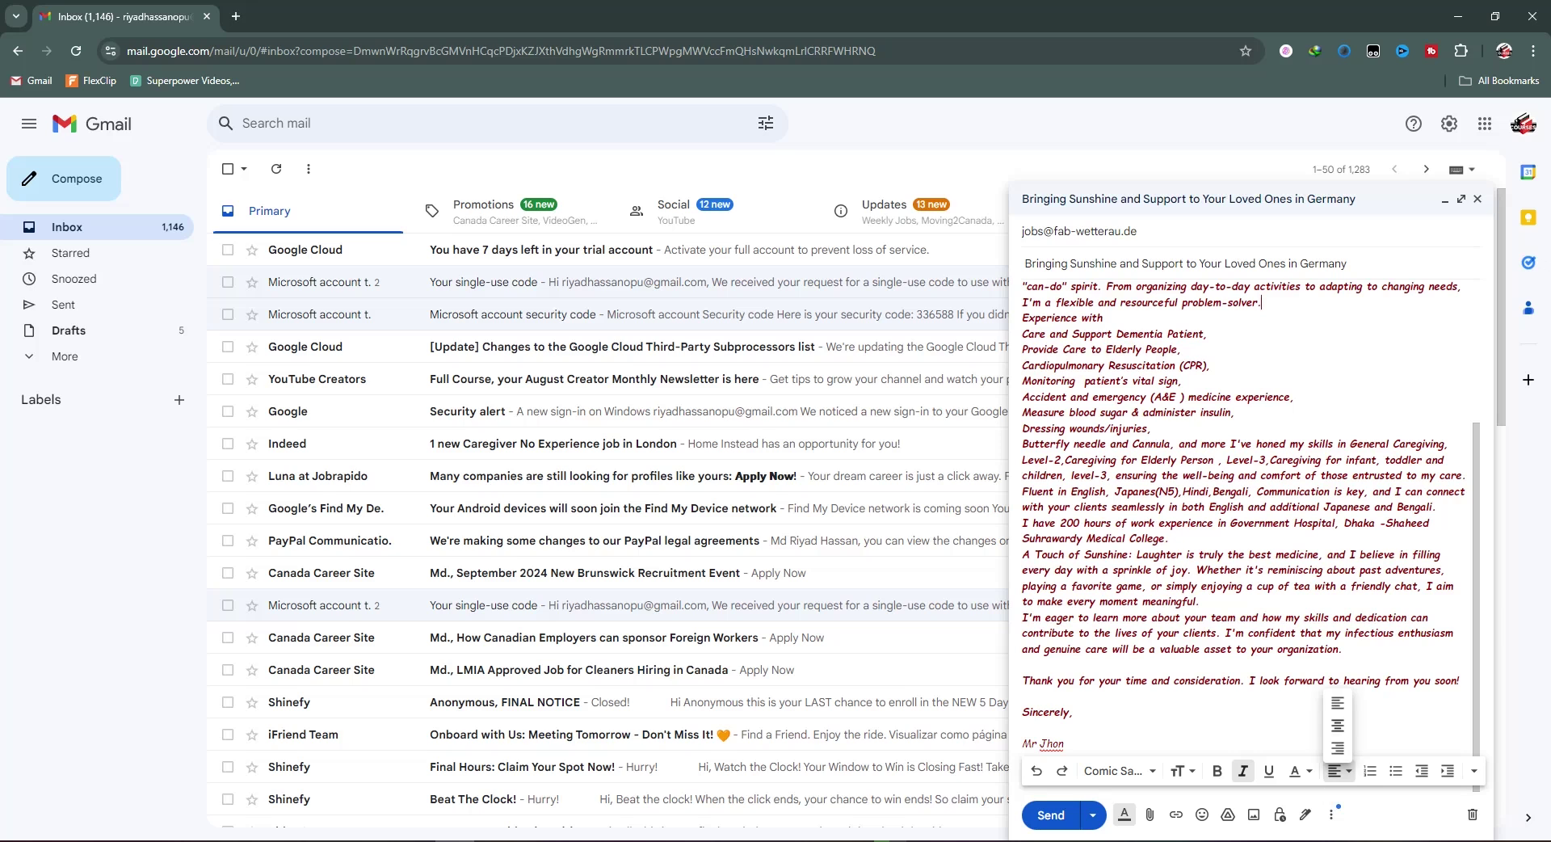
pyautogui.click(1338, 725)
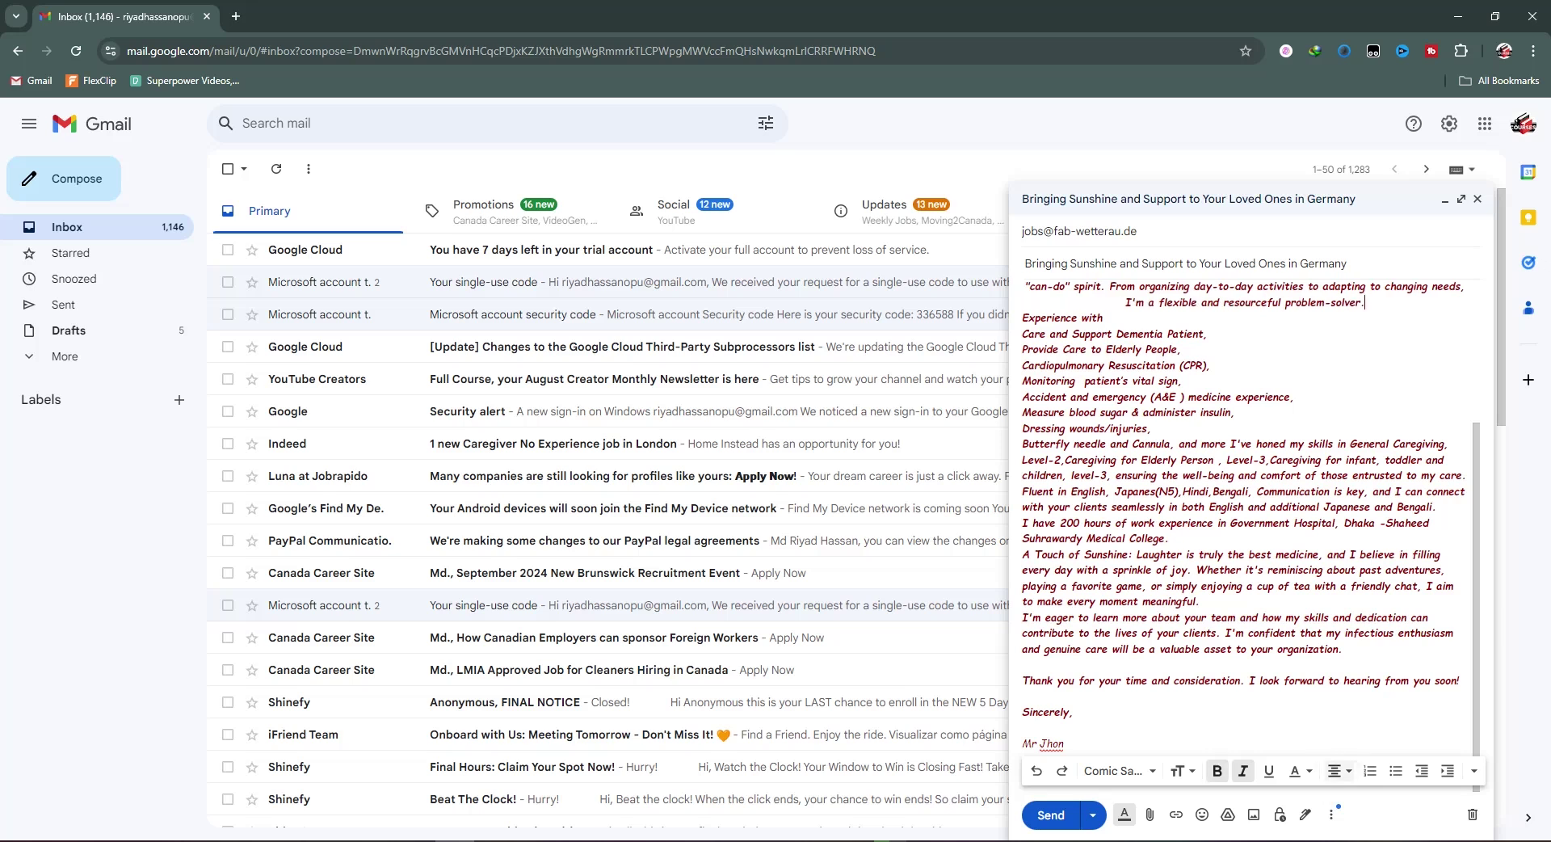
pyautogui.click(1338, 771)
pyautogui.click(1338, 703)
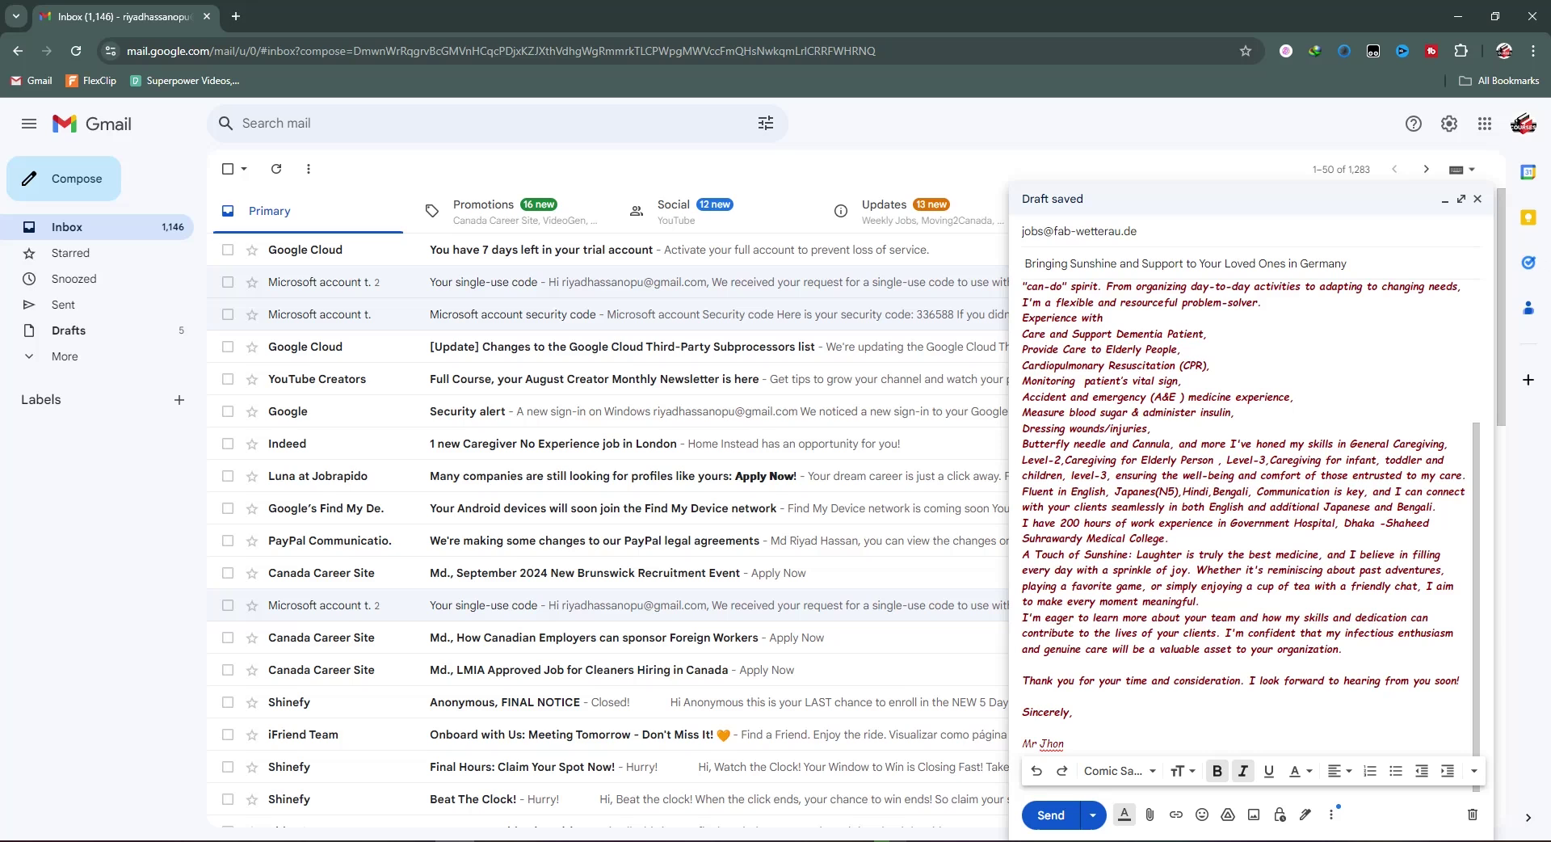
pyautogui.click(1339, 771)
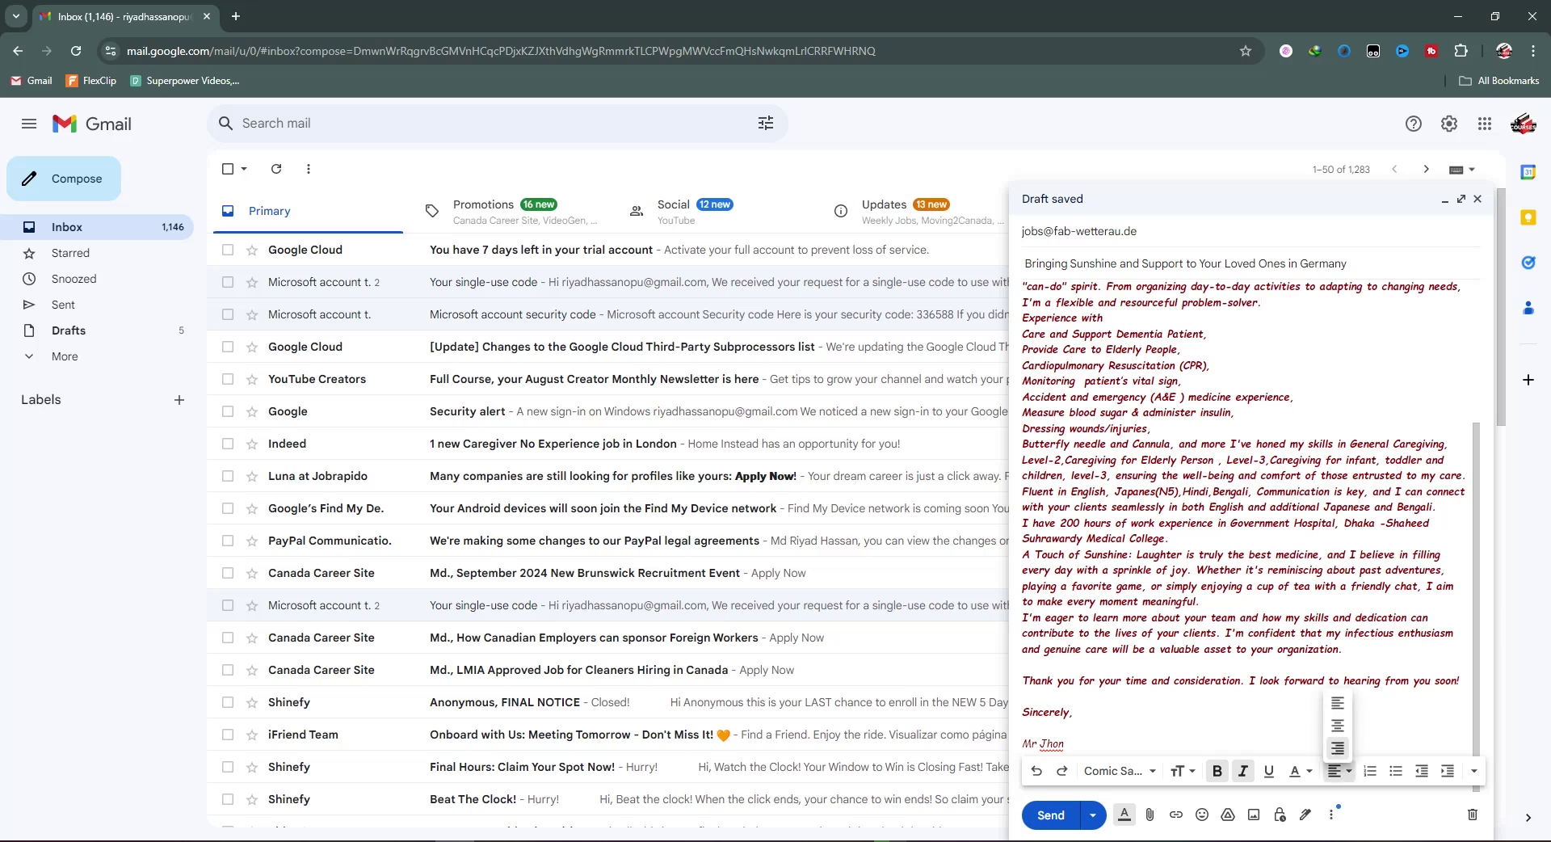
pyautogui.click(1338, 748)
pyautogui.click(1124, 814)
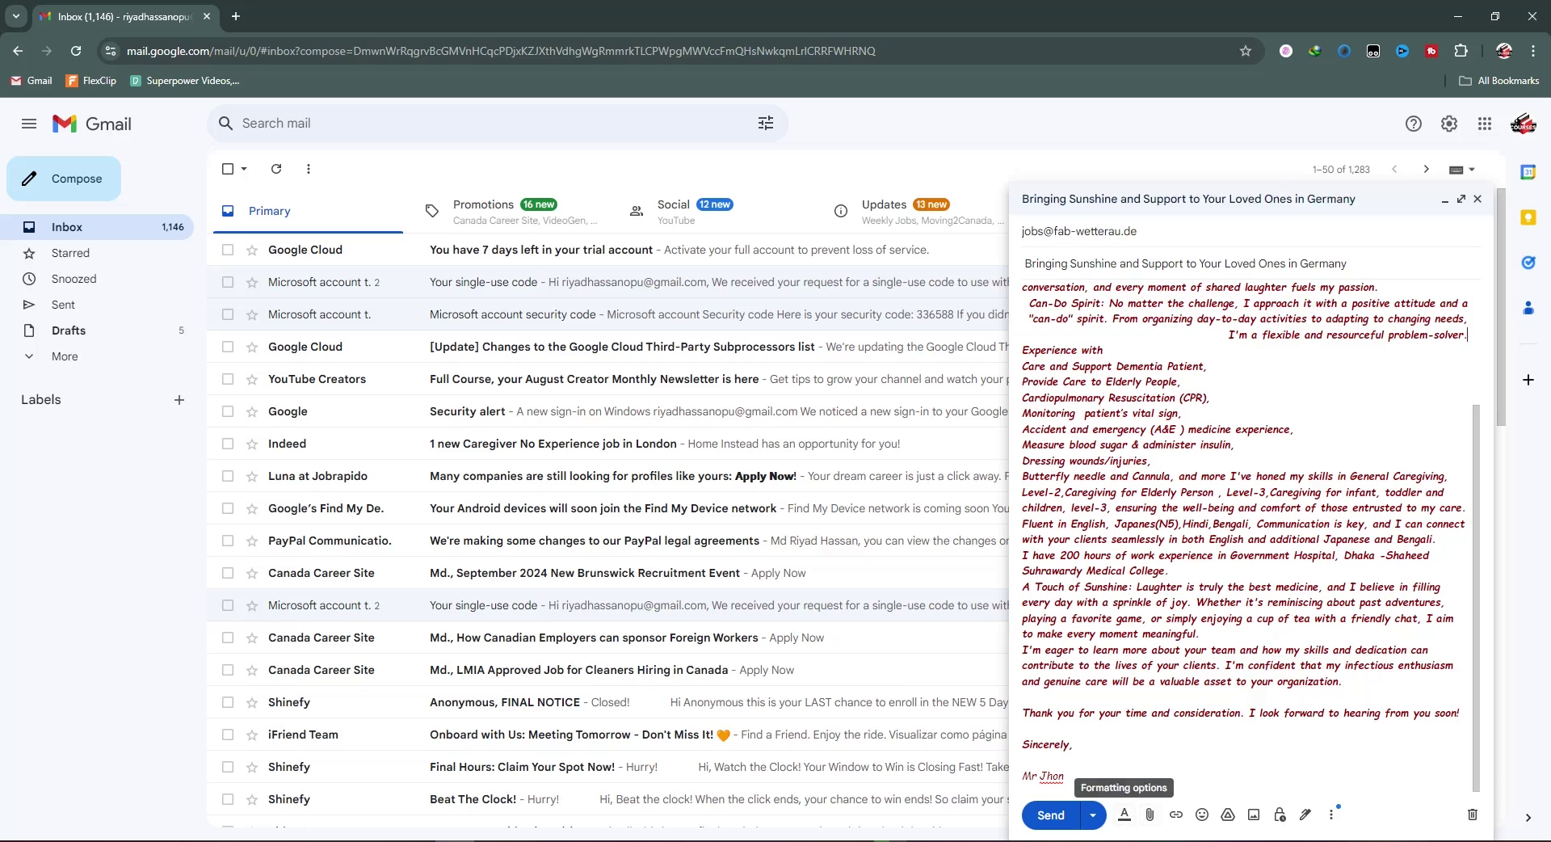
# Attach ReleaseSlipForm.pdf and Pika.mp4 from the computer to the draft
pyautogui.click(1149, 814)
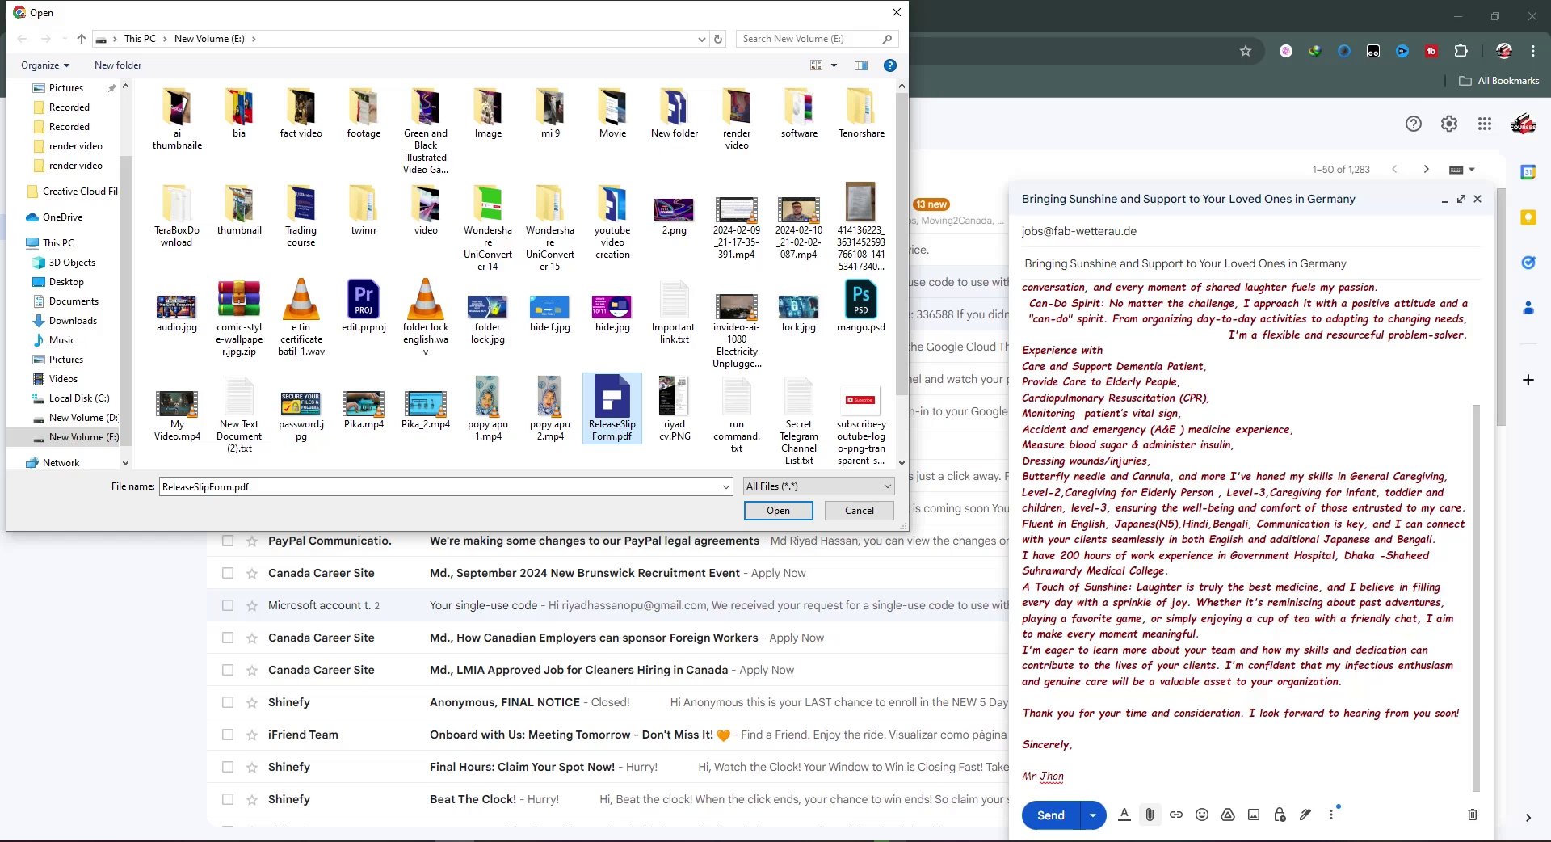
pyautogui.keyDown('ctrl'); pyautogui.click(363, 404); pyautogui.keyUp('ctrl')
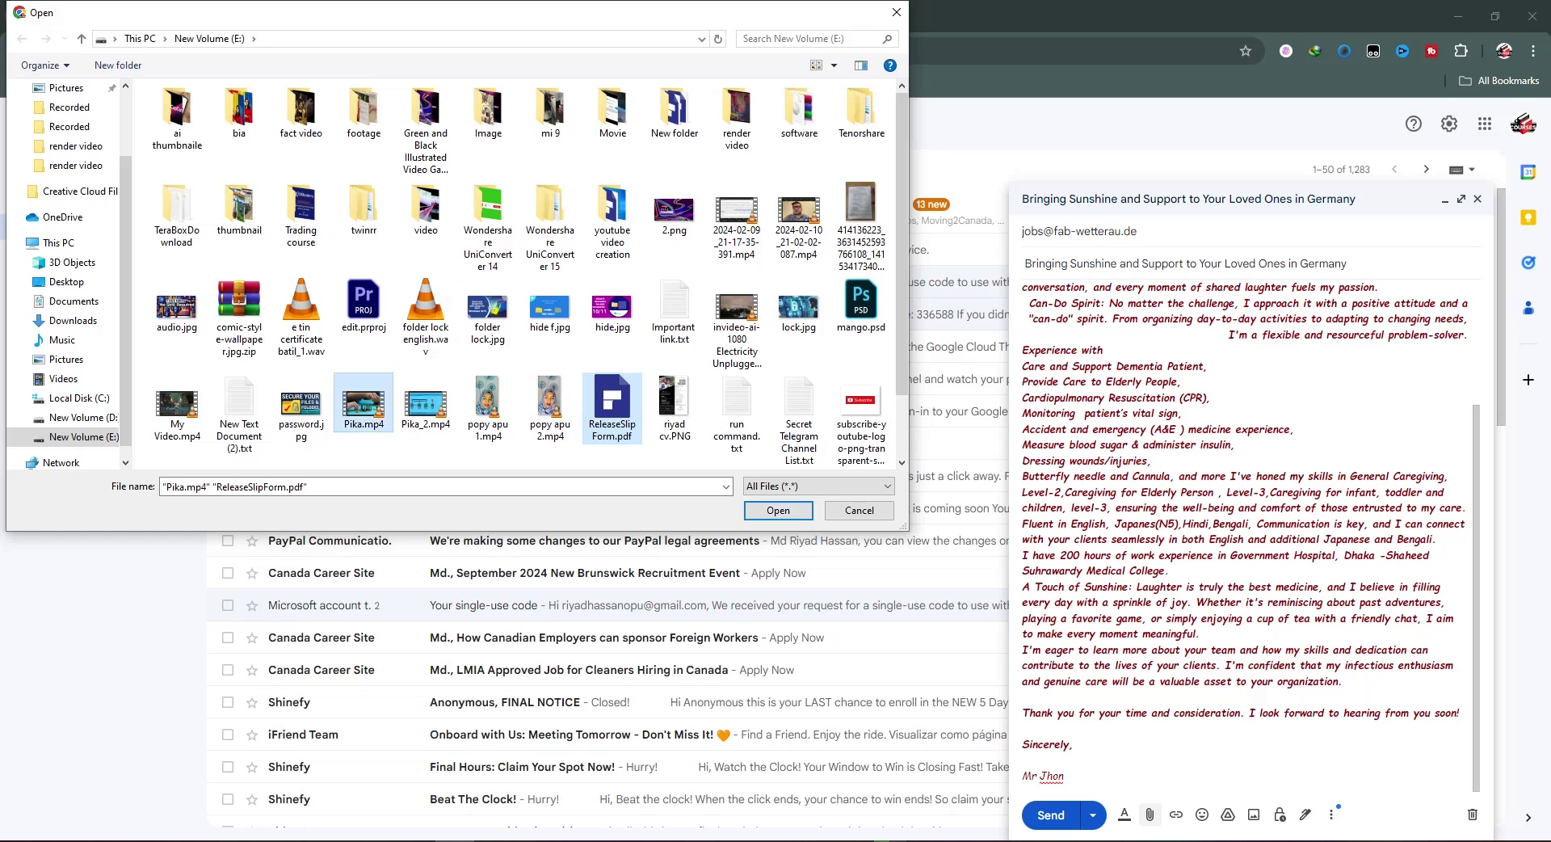
pyautogui.click(778, 510)
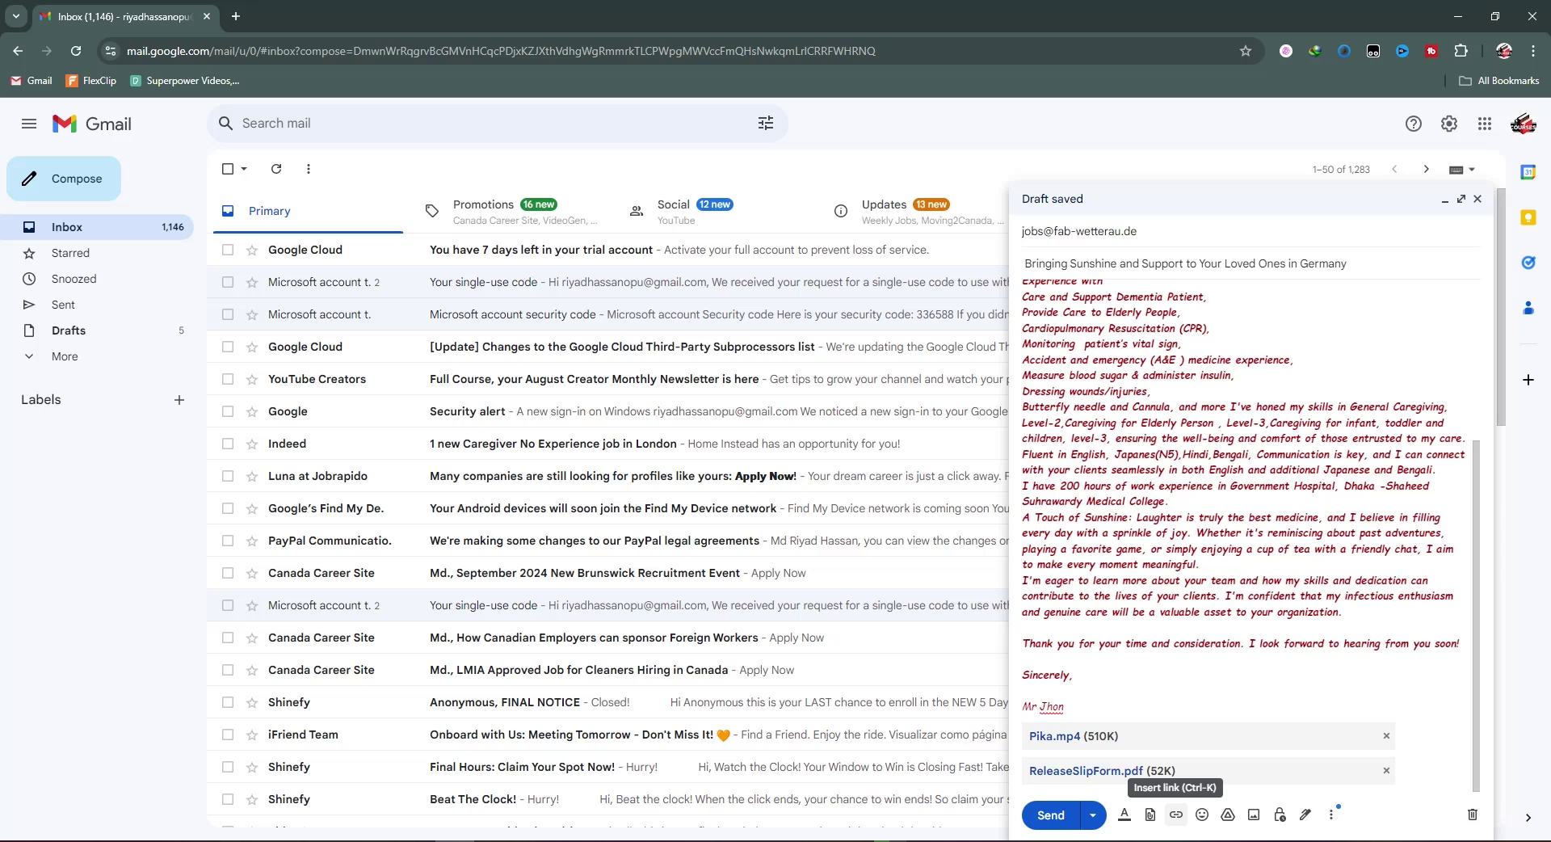
pyautogui.click(1176, 814)
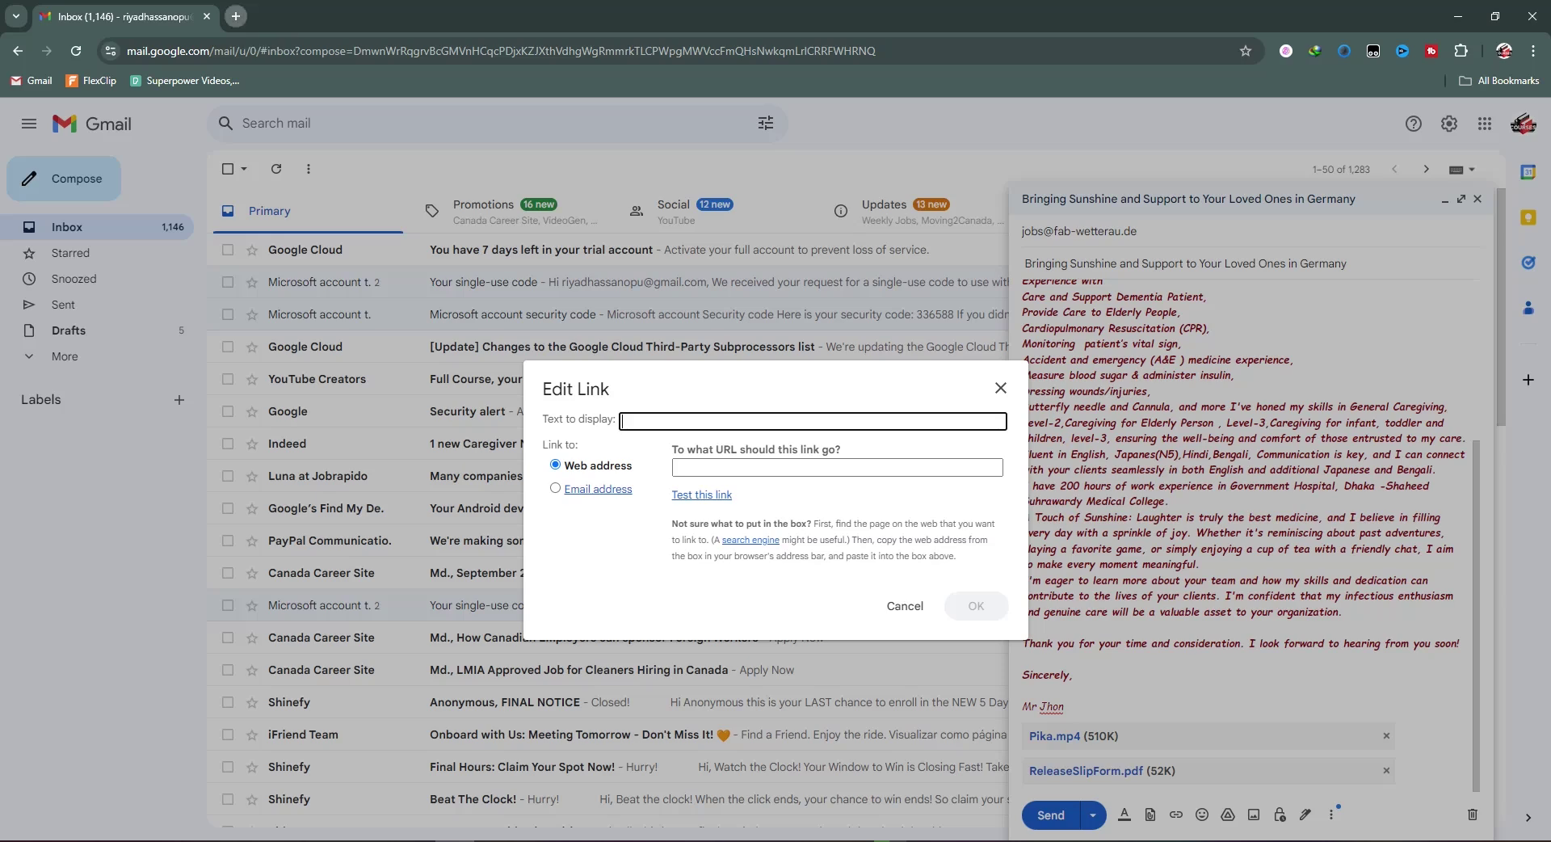
pyautogui.click(236, 17)
pyautogui.hotkey('ctrl', 'w')
pyautogui.write('https://www.youtube.com/')
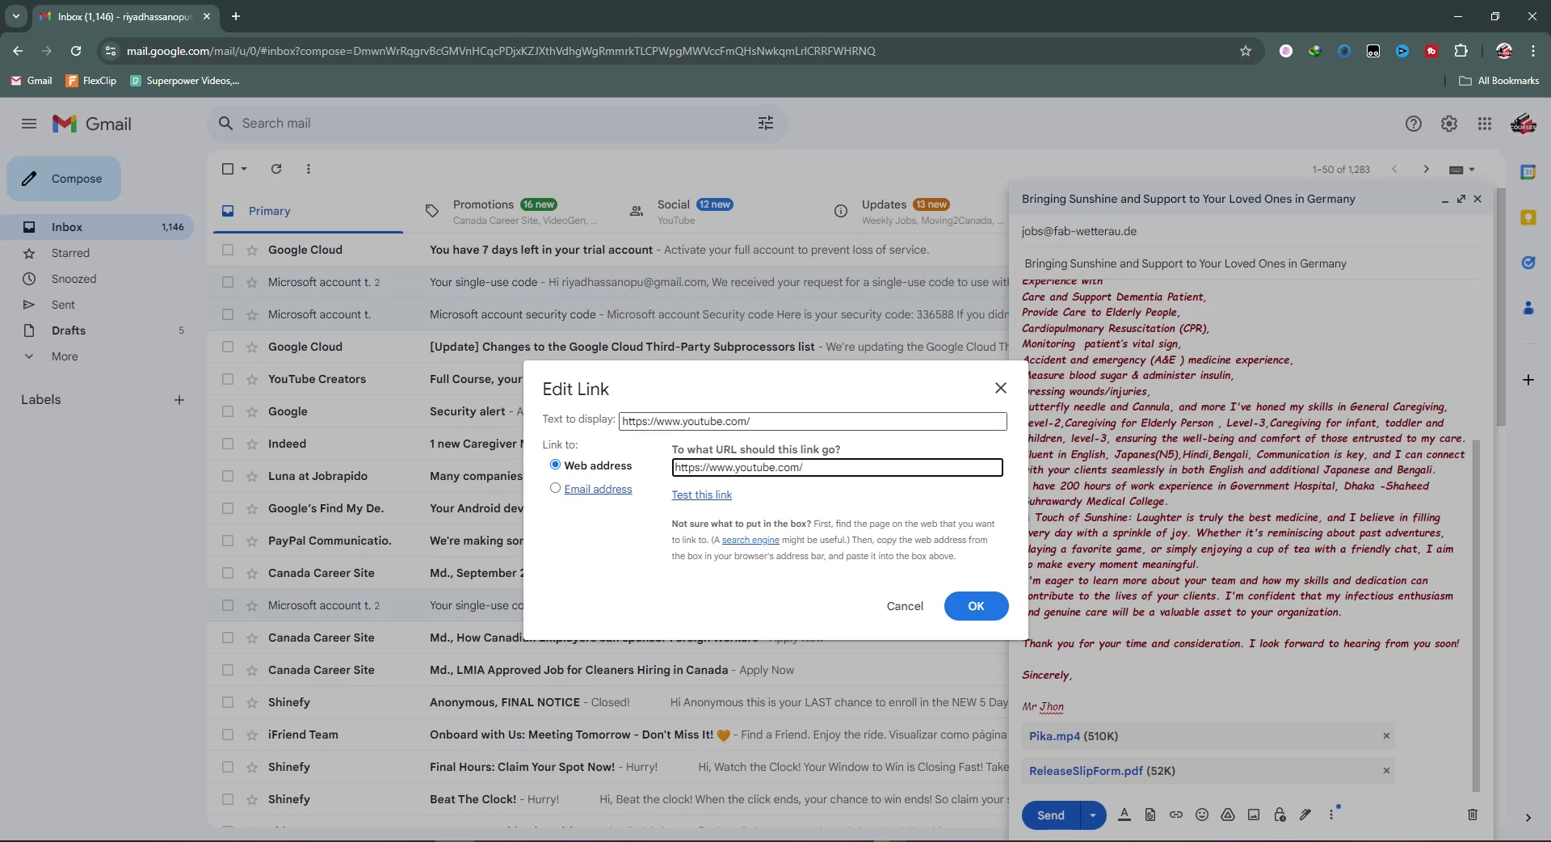
pyautogui.hotkey('shift', 'Tab')
pyautogui.press('BackSpace')
pyautogui.write('youtube.com')
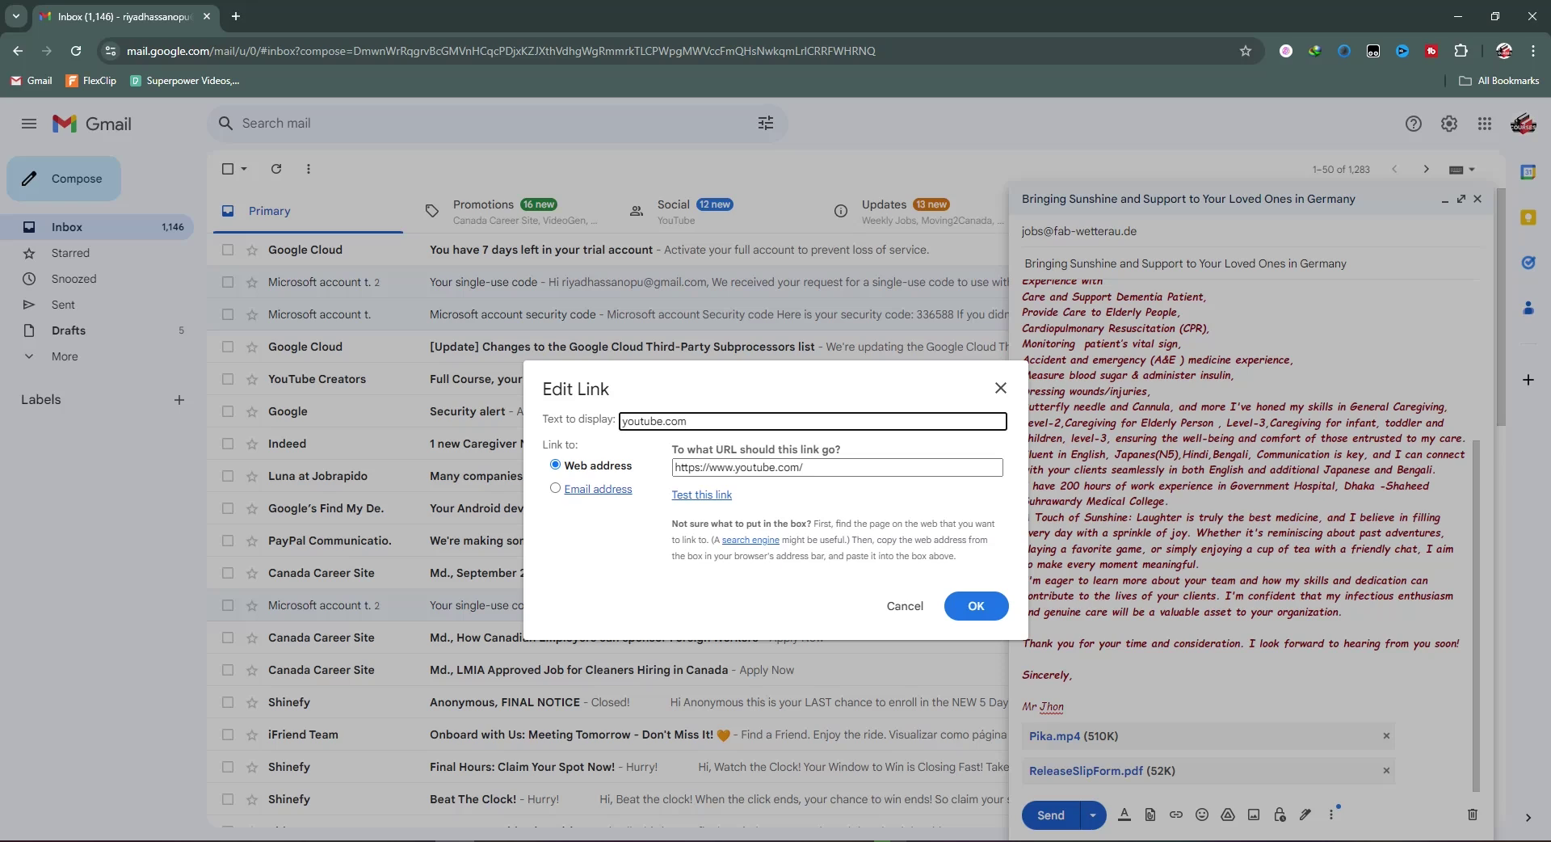
pyautogui.click(976, 605)
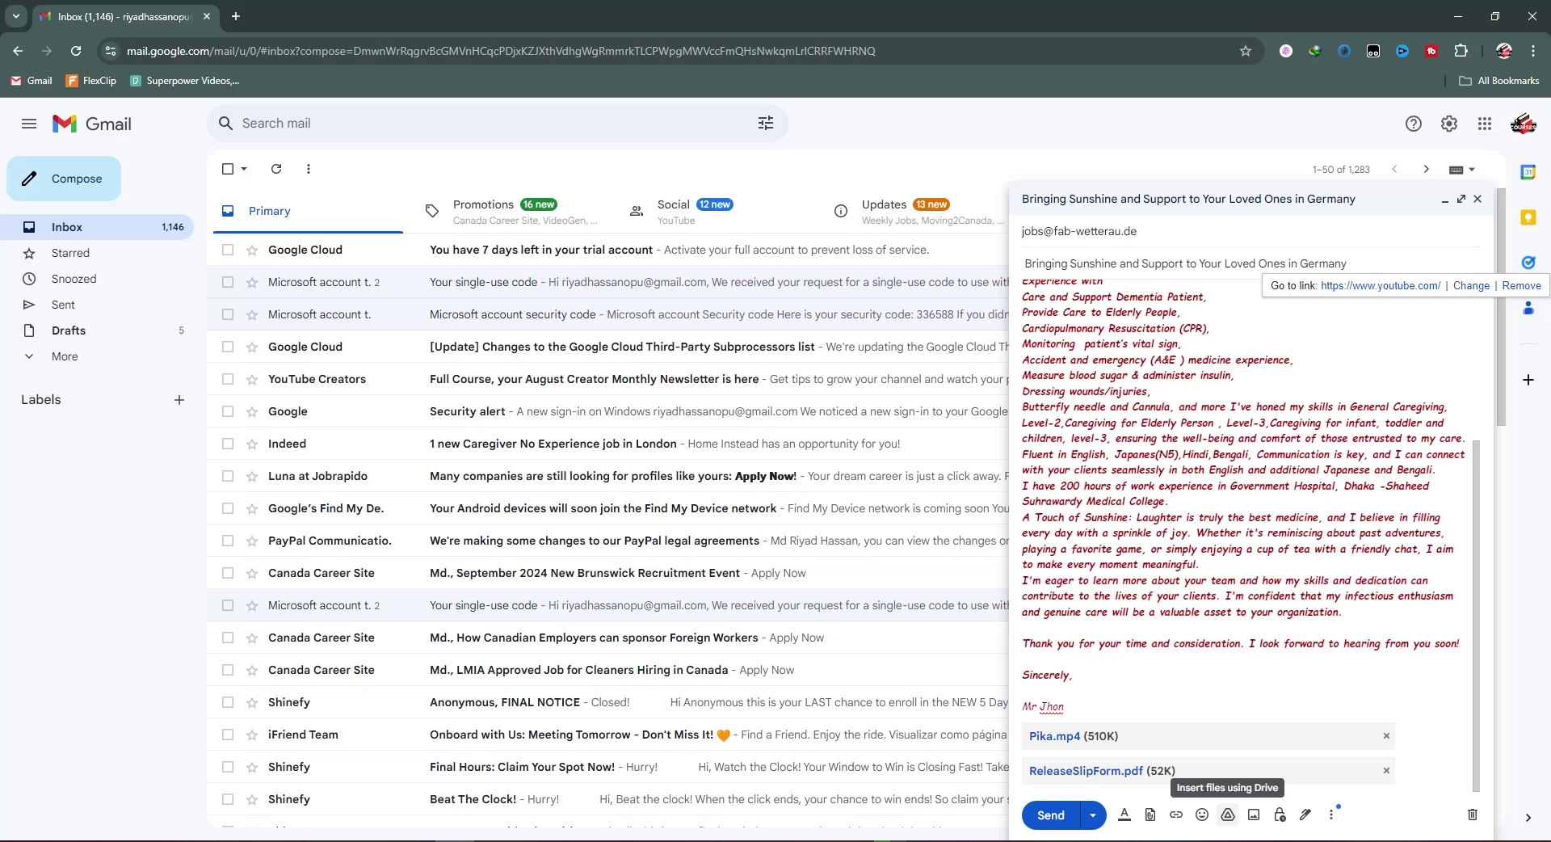
# Open the Google Drive file picker and close it without inserting anything
pyautogui.click(1228, 814)
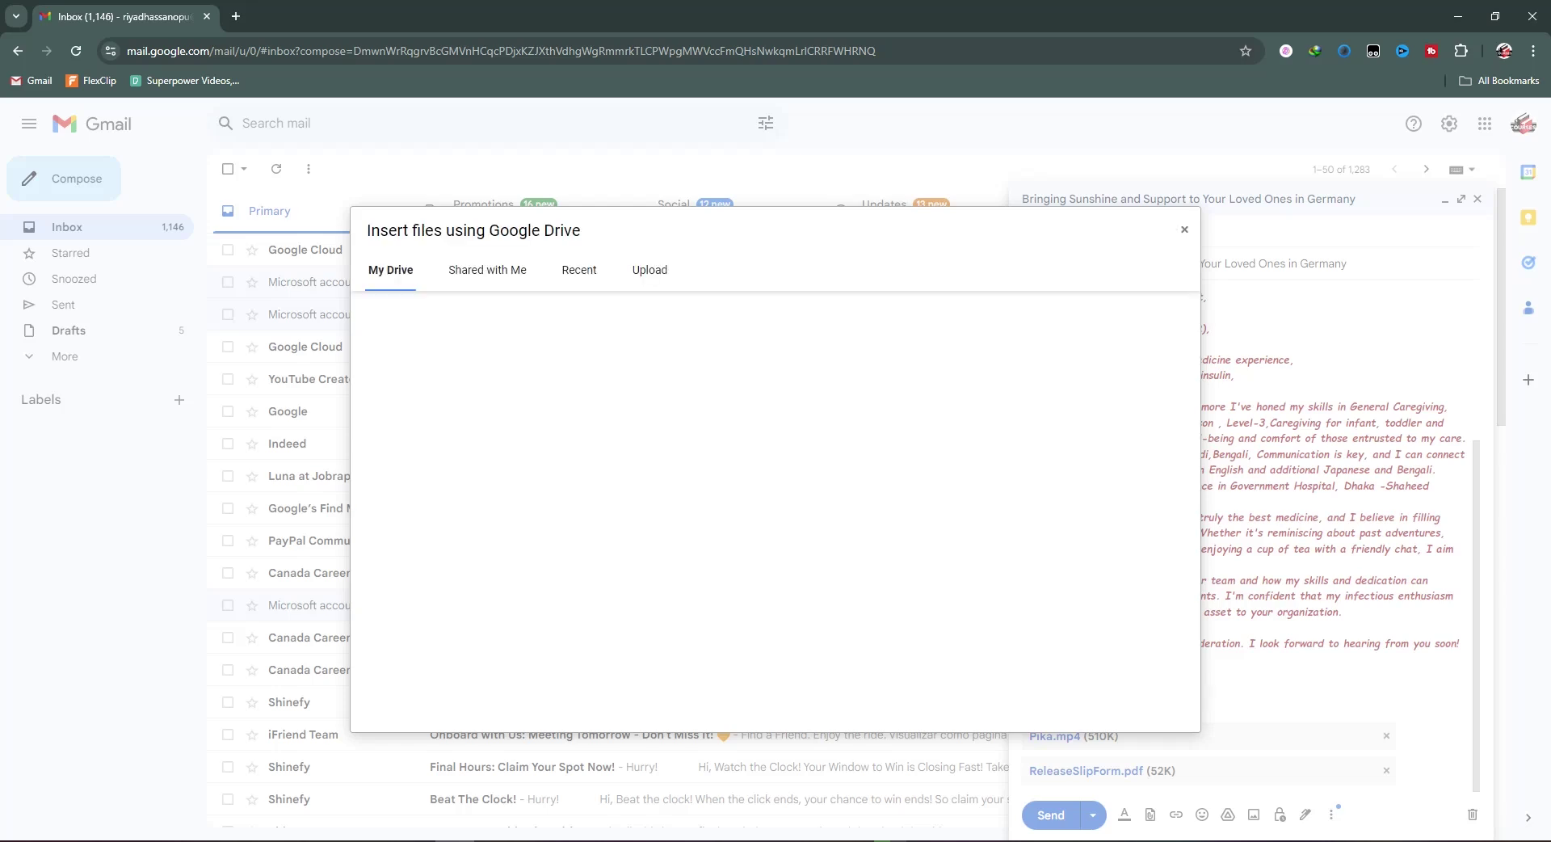
pyautogui.click(1184, 229)
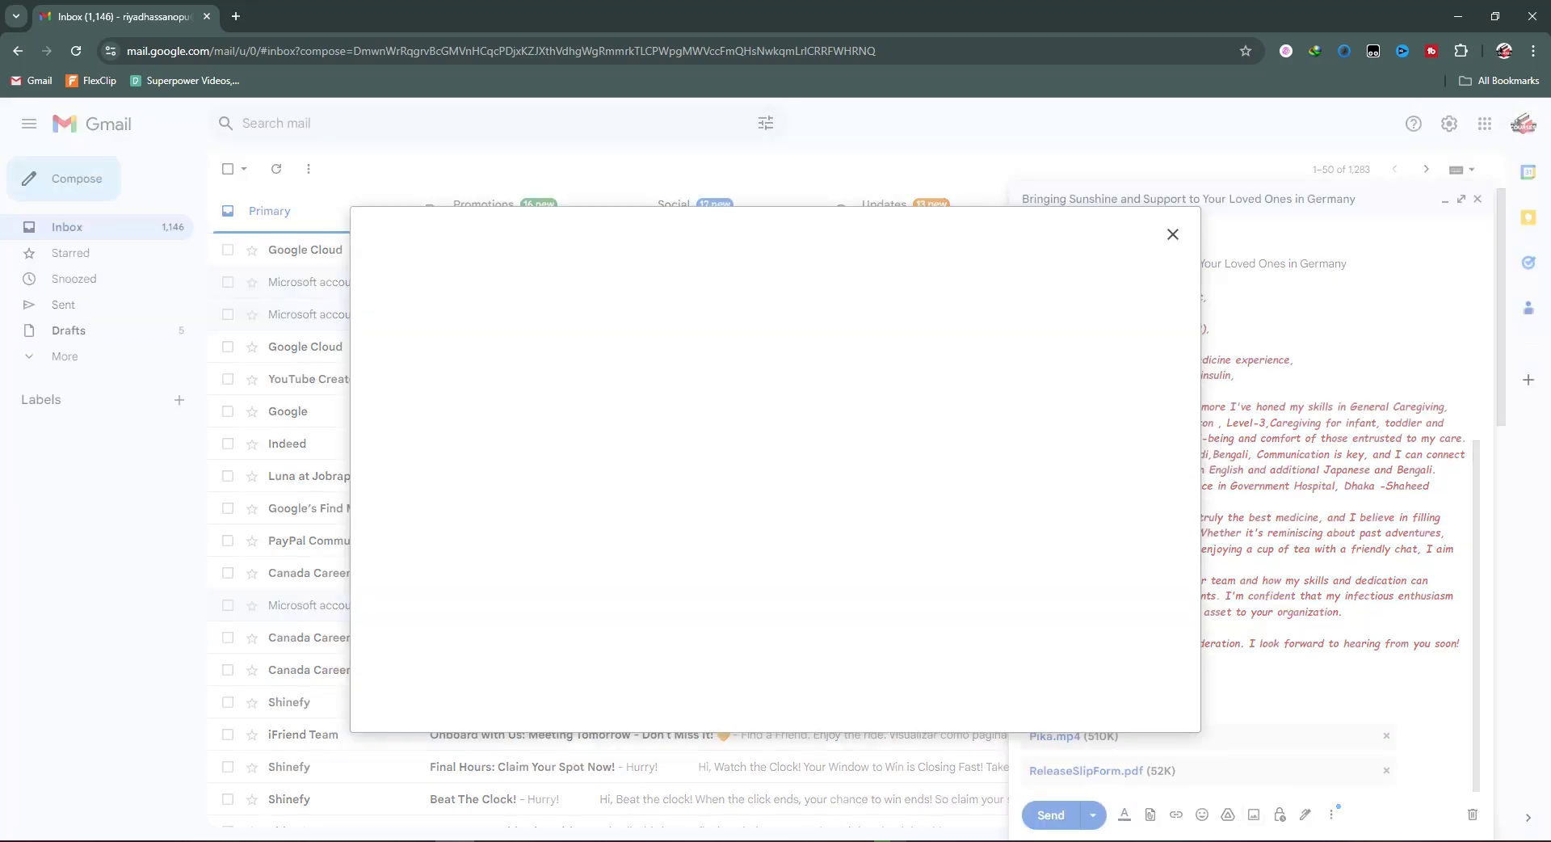
# Open the draft's More options menu and dismiss it unchanged, keeping both attachments
pyautogui.click(1332, 814)
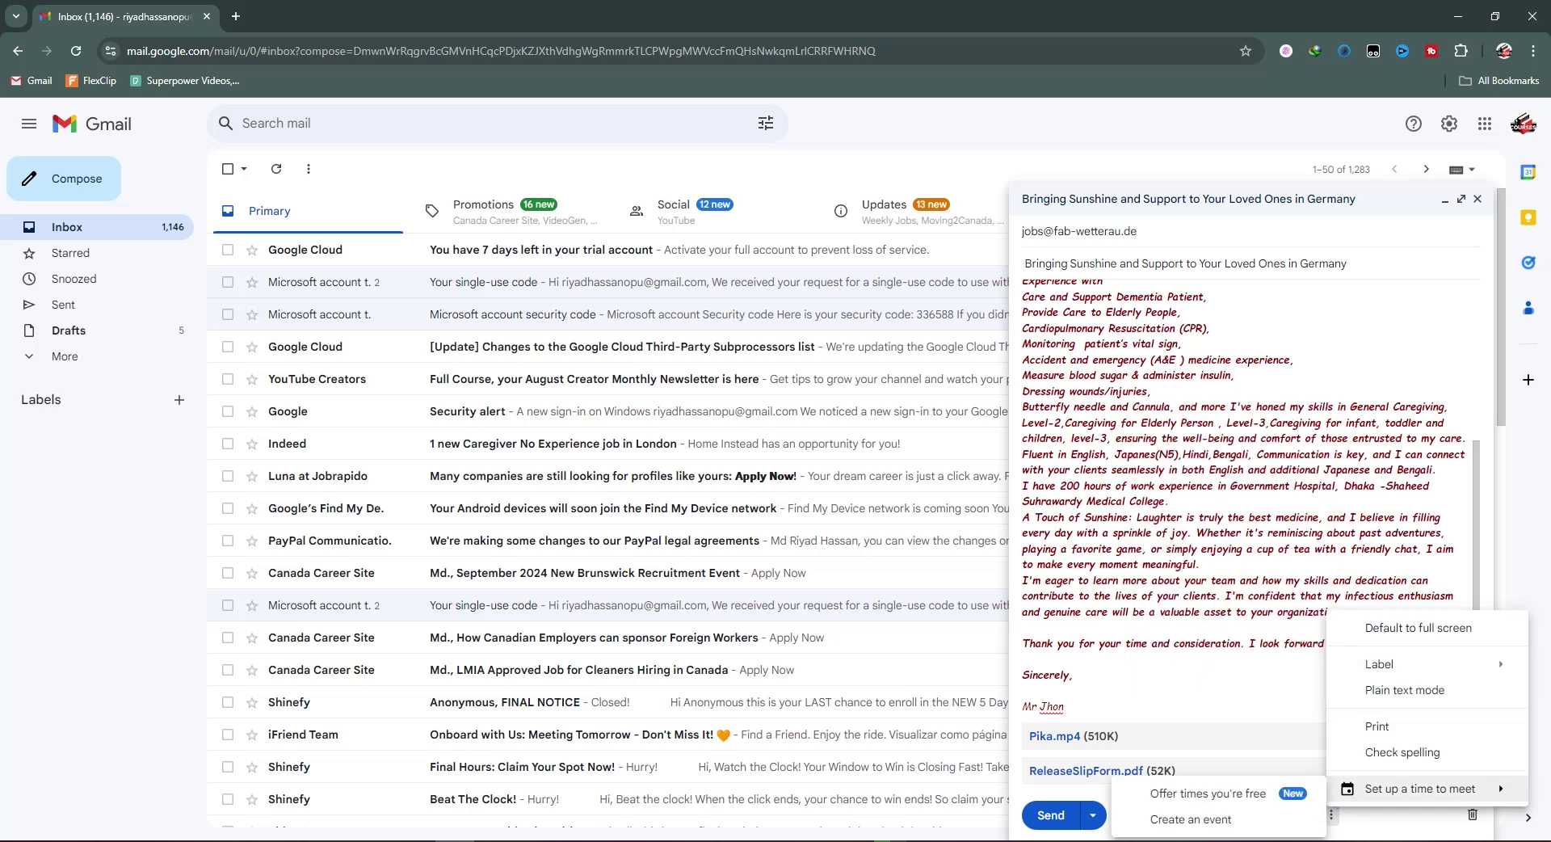
pyautogui.click(1064, 706)
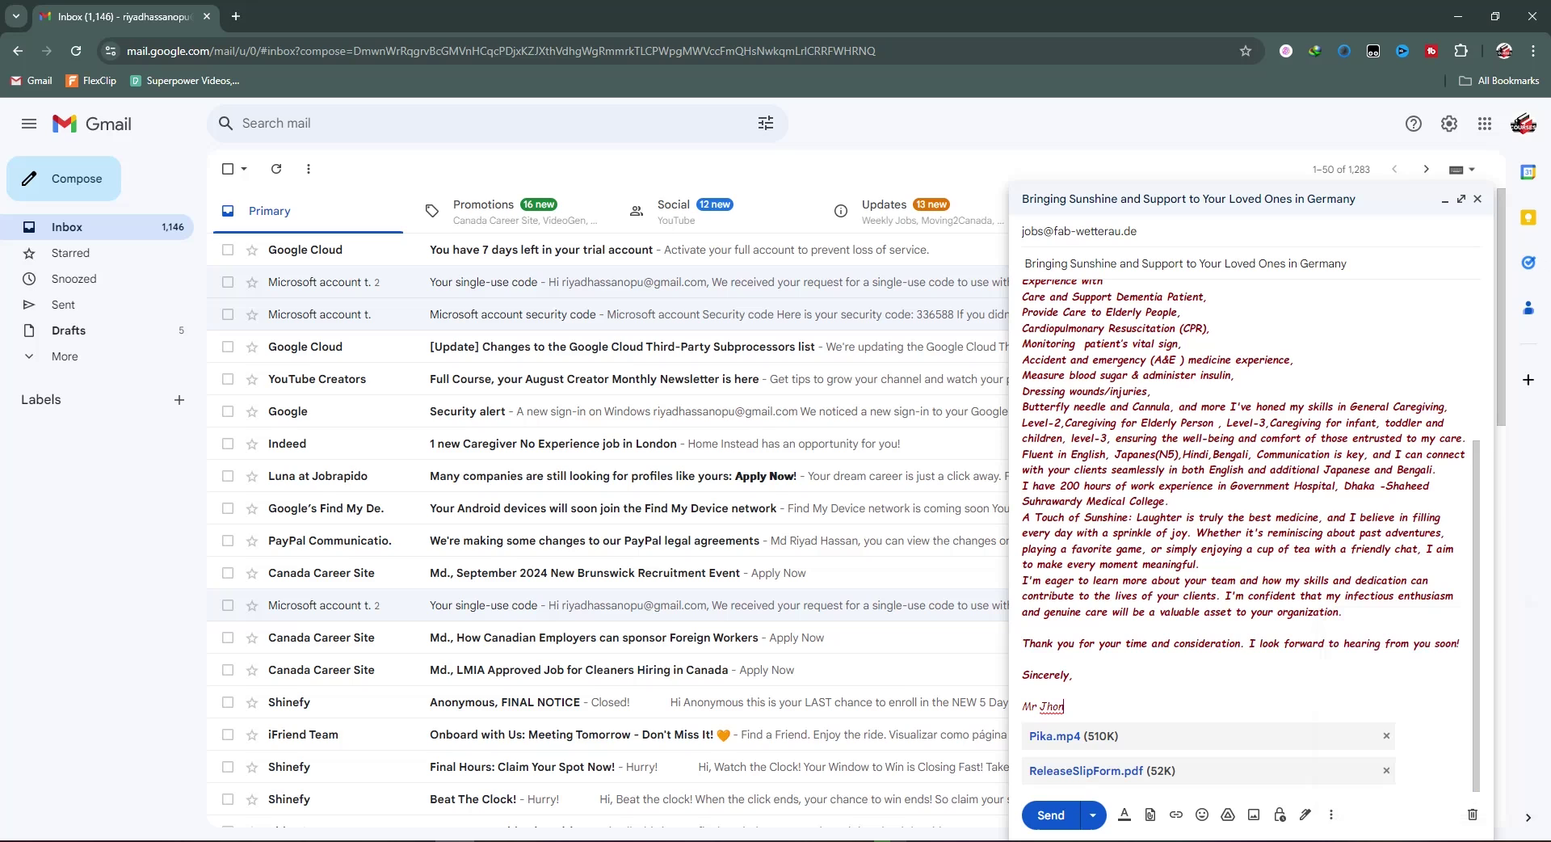